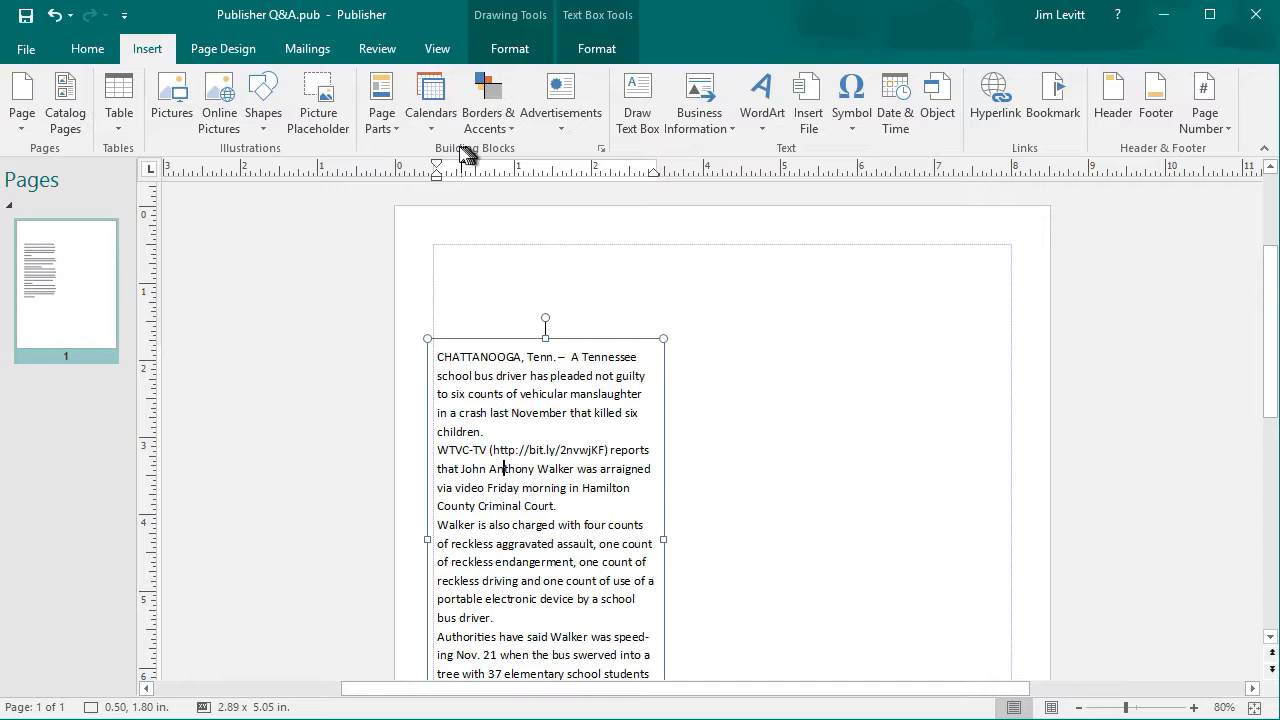
Insert the blue framed heading page part at the page's top-left margin corner and enlarge it to about 6.57 x 2.06 in
left_click(381, 96)
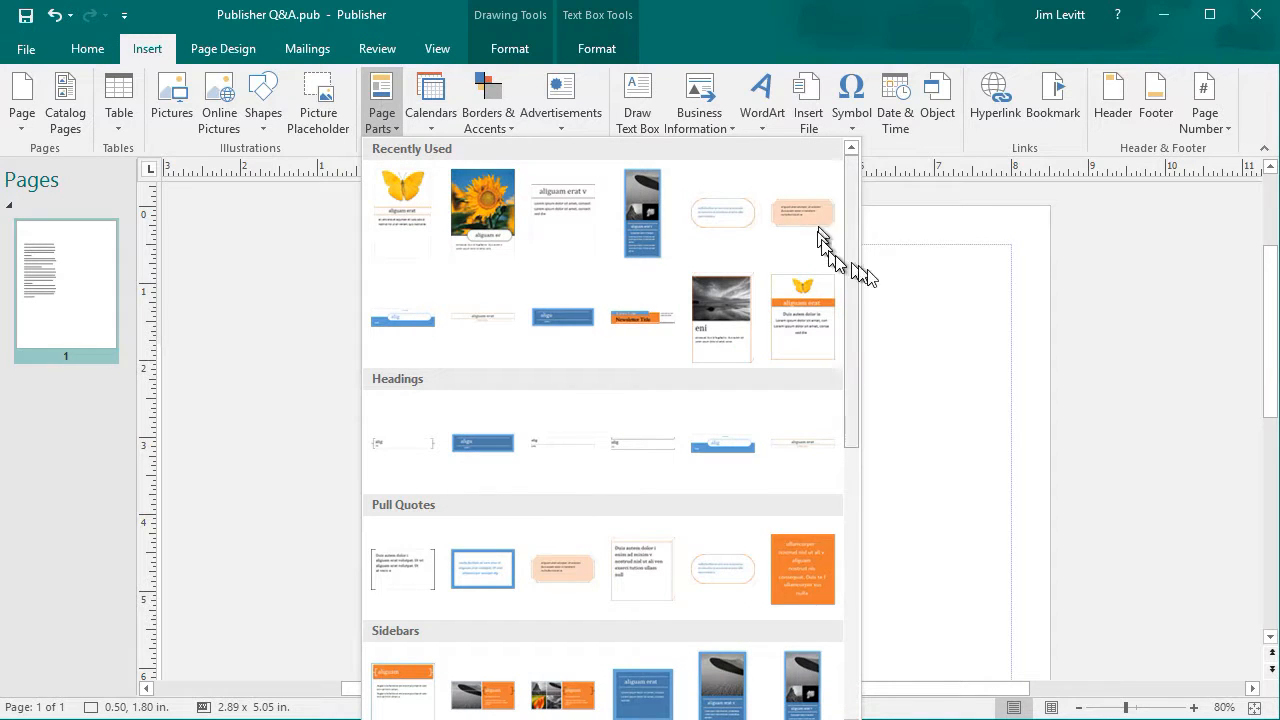
left_click_drag(848, 257, 858, 357)
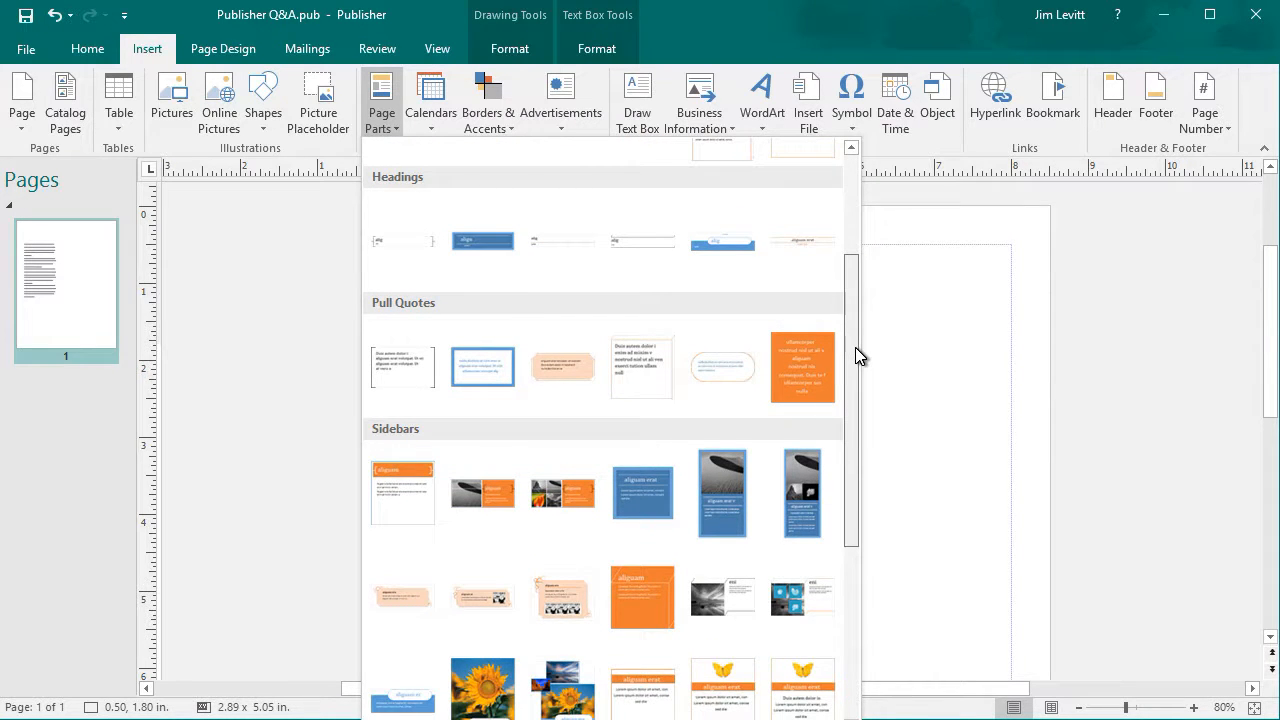
left_click_drag(855, 347, 851, 257)
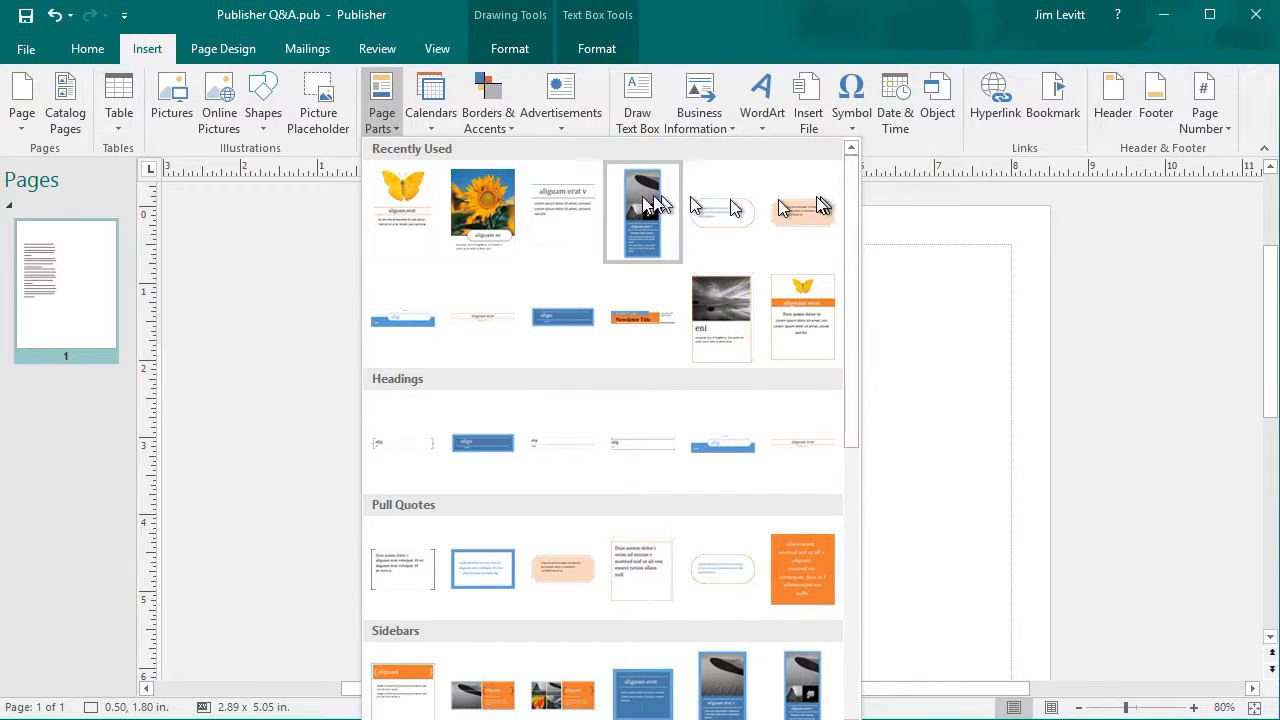
left_click(487, 447)
left_click_drag(653, 368, 585, 223)
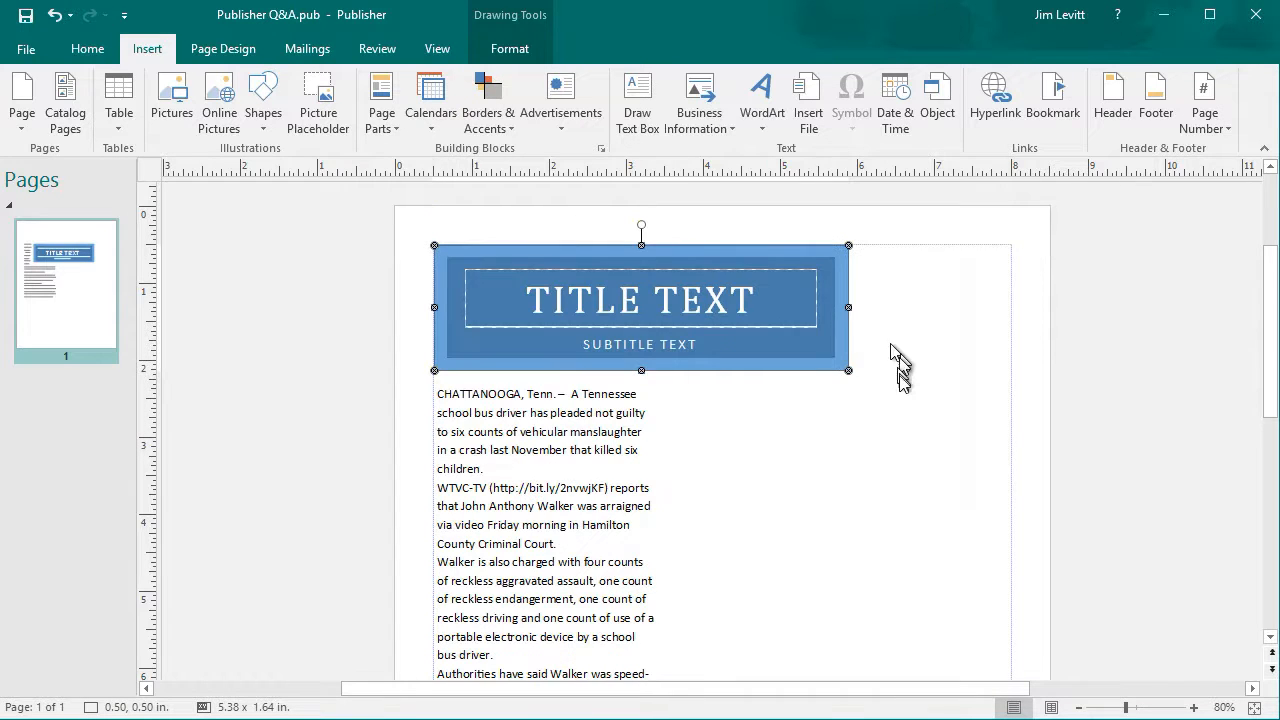
left_click_drag(848, 372, 940, 404)
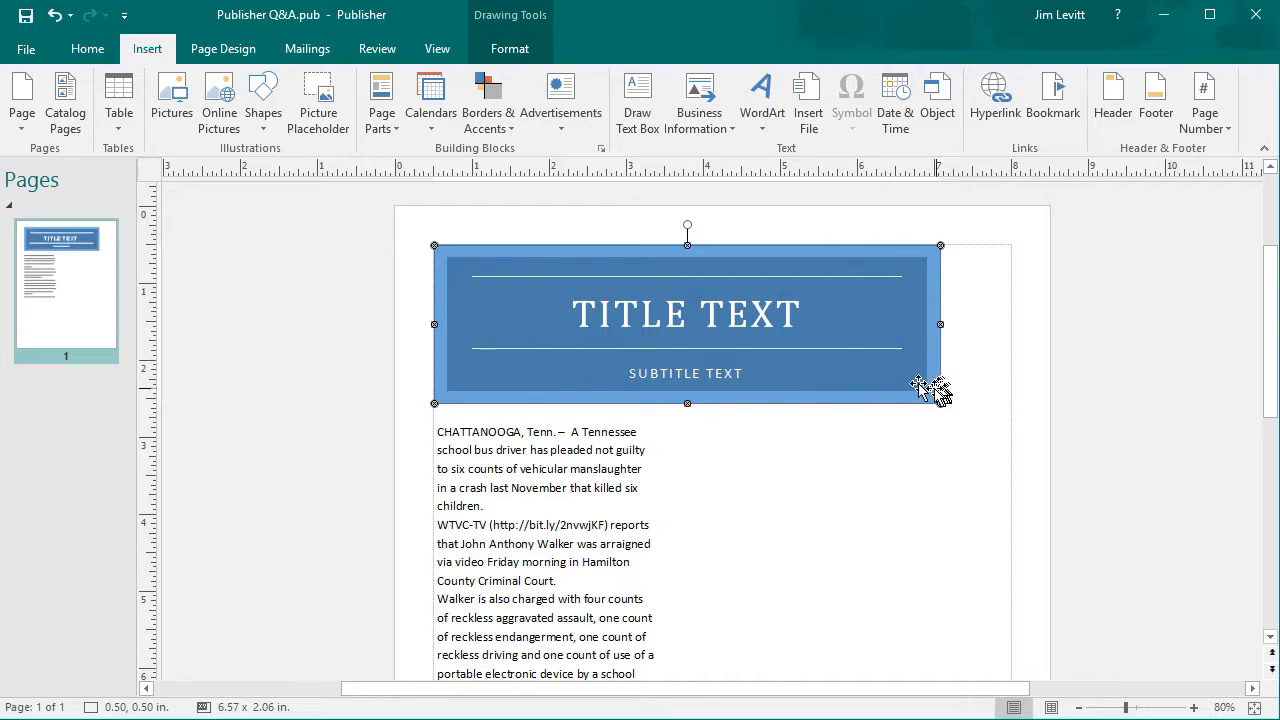
Replace the title placeholder in the blue heading with CONTENT
triple_click(628, 318)
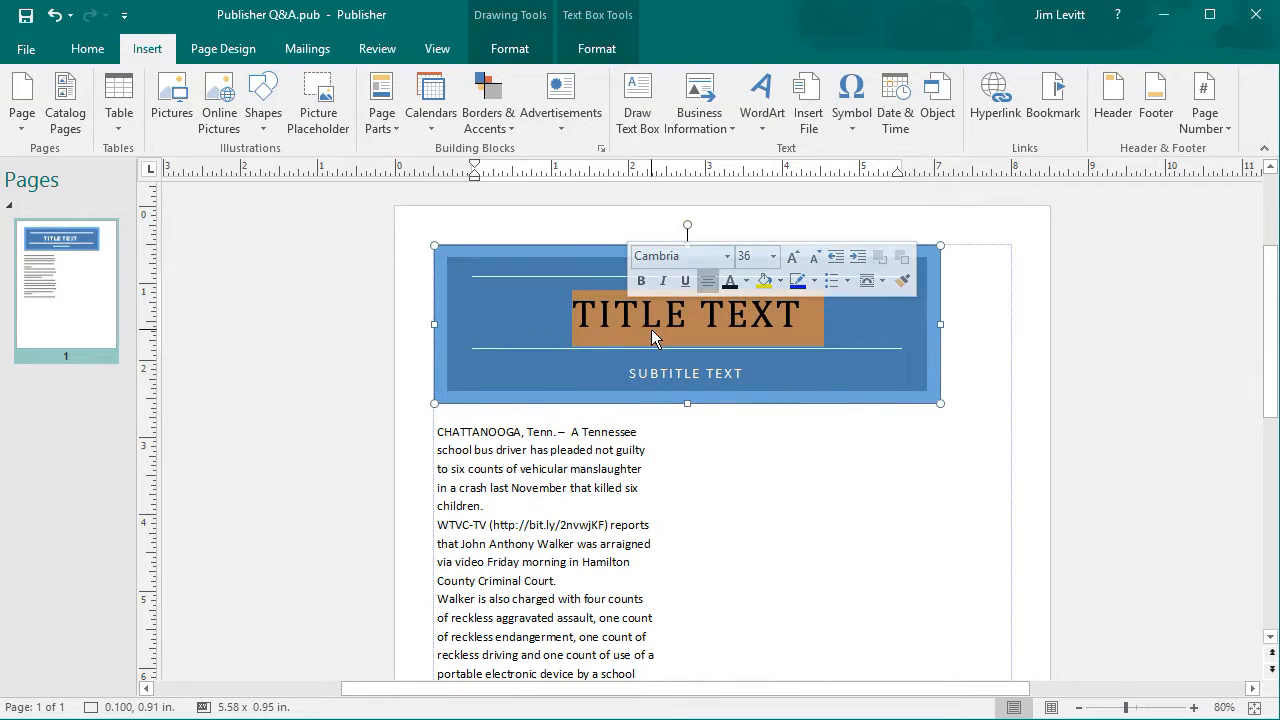
type("CONTENT")
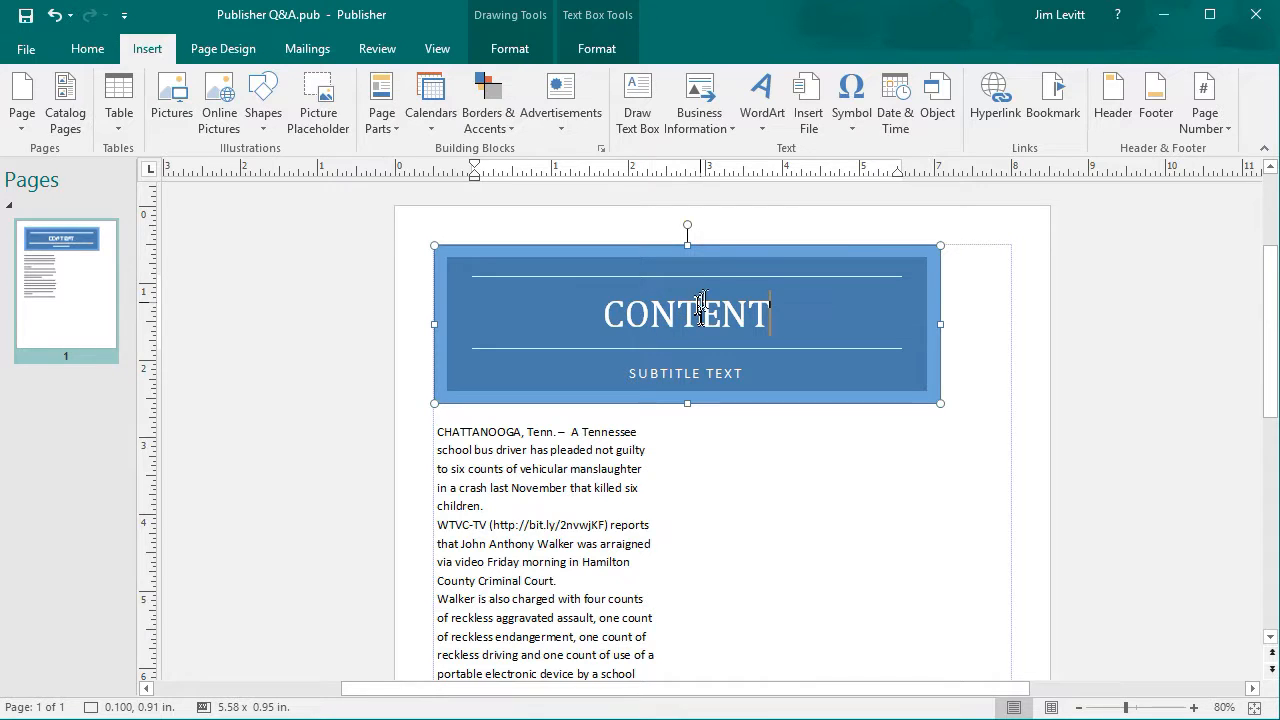
left_click(715, 254)
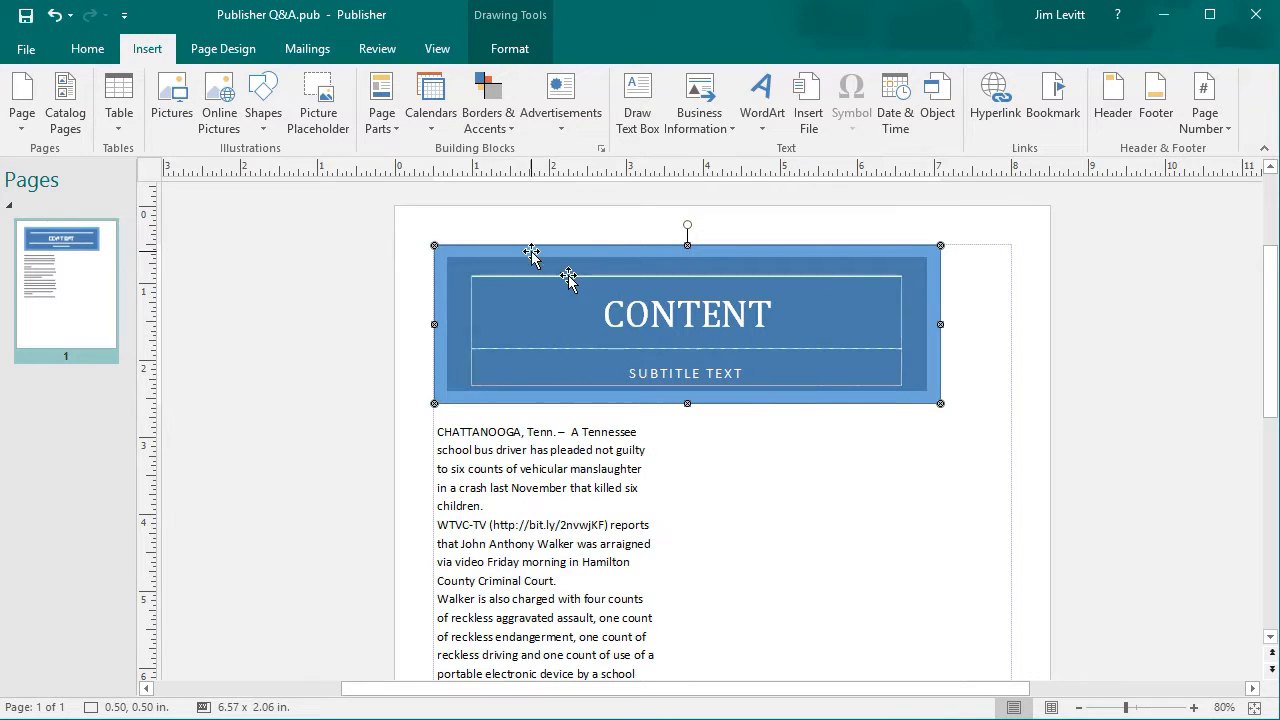
Try out the plain heading with the orange subtitle below the blue heading, and undo its insertion
left_click(382, 95)
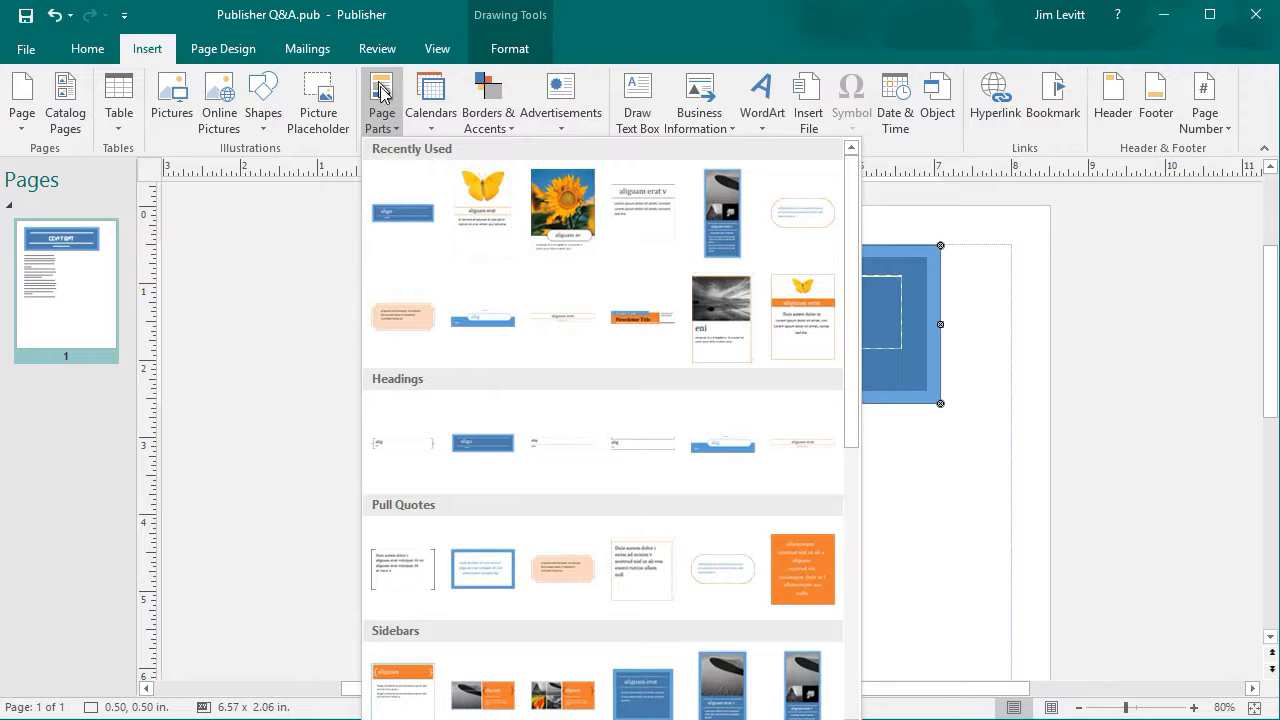
left_click(809, 455)
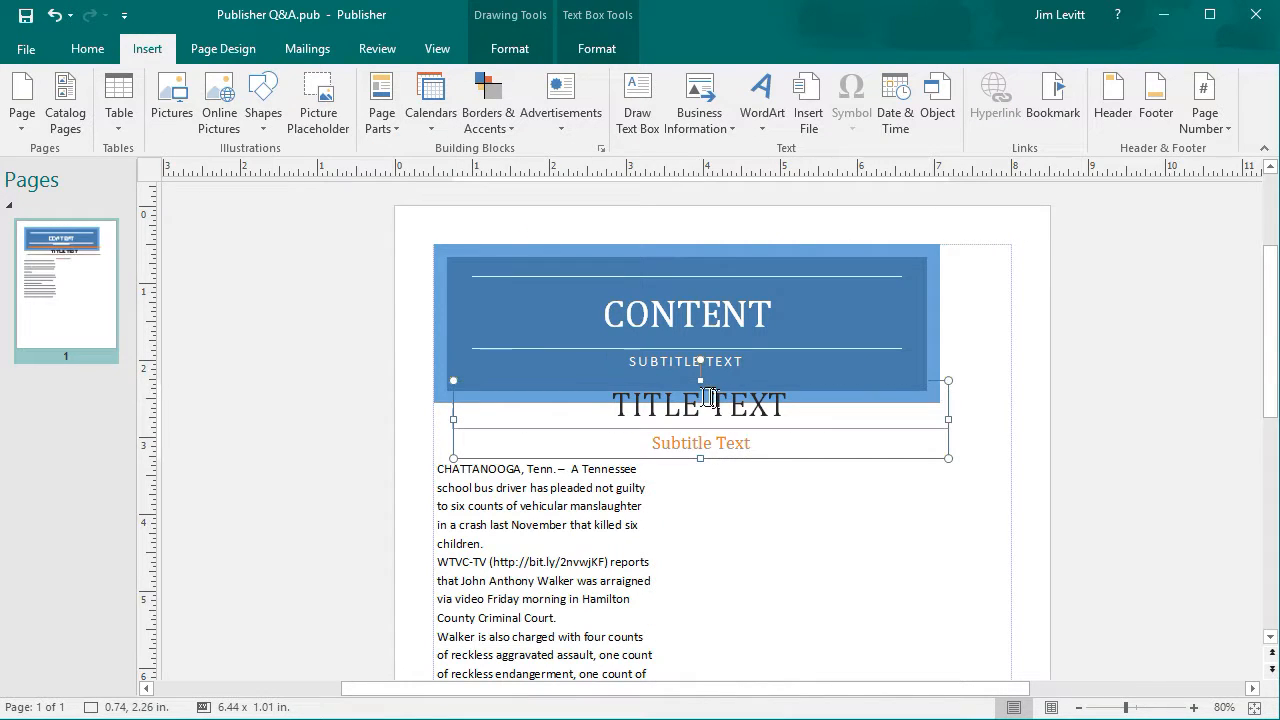
left_click_drag(741, 382, 796, 502)
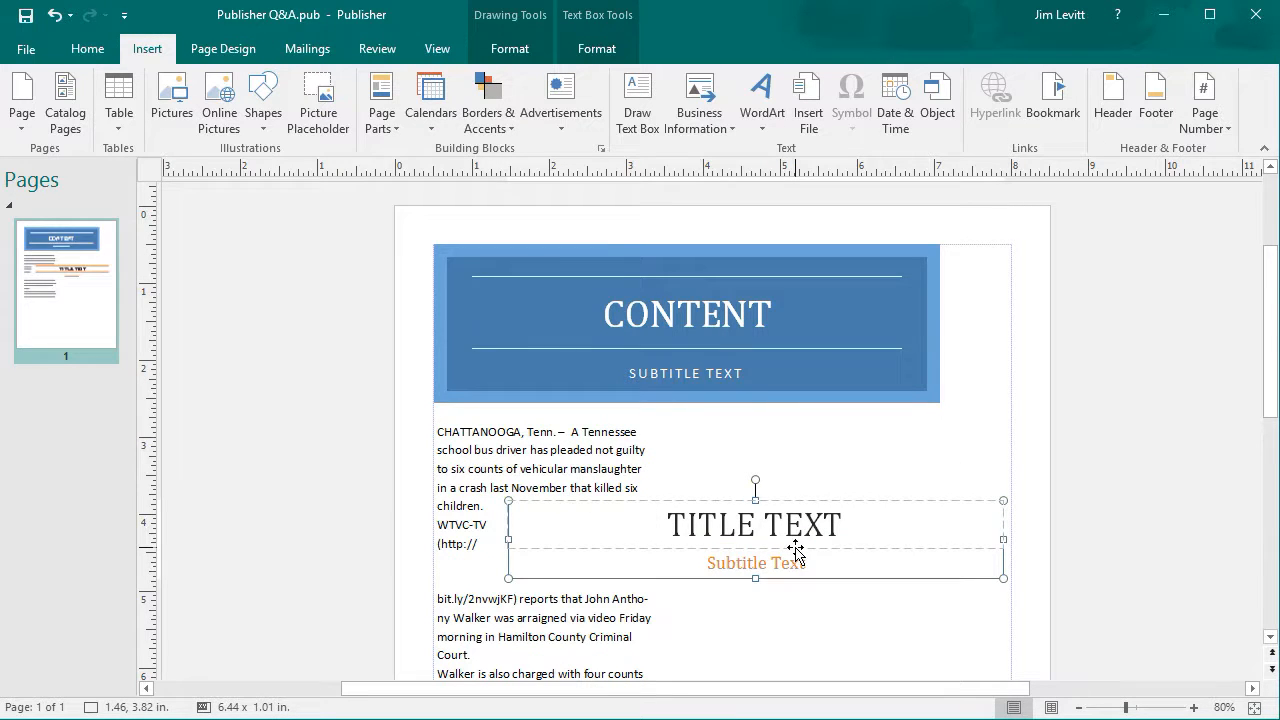
key("ctrl+z")
key("ctrl+z")
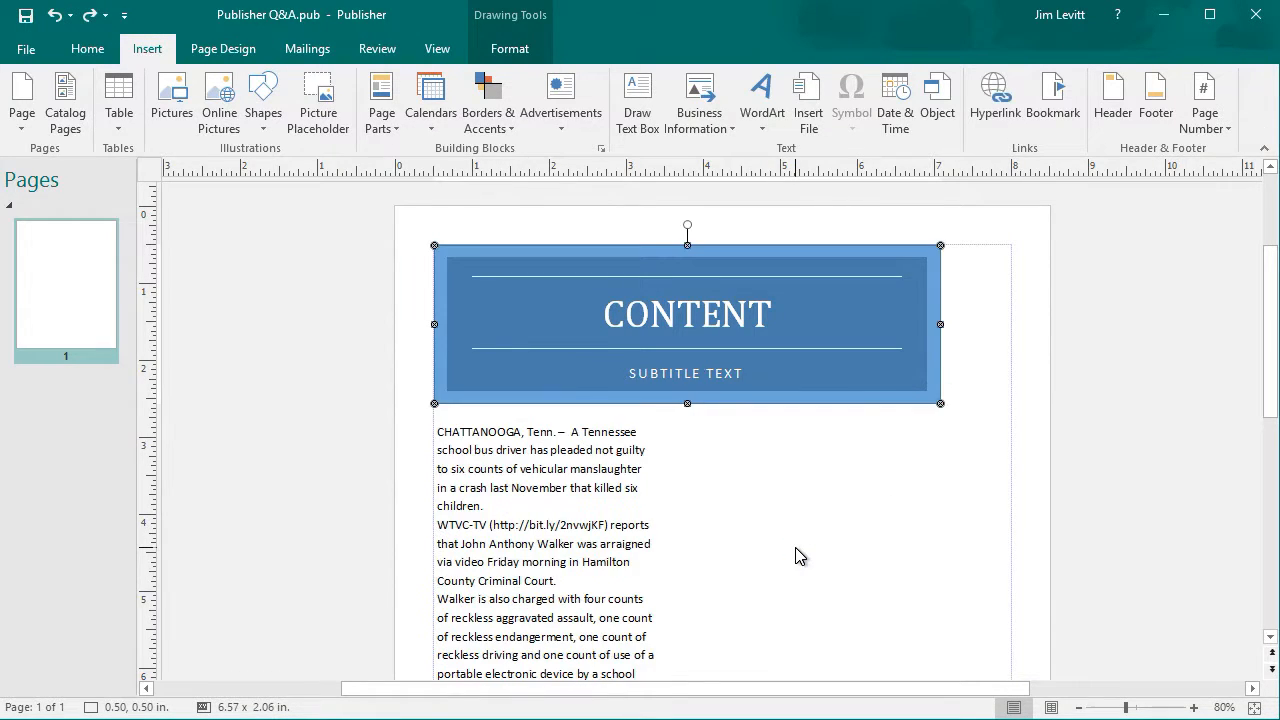
Try out the peach ticket-shaped pull quote beside the article text, and undo its insertion
left_click(377, 96)
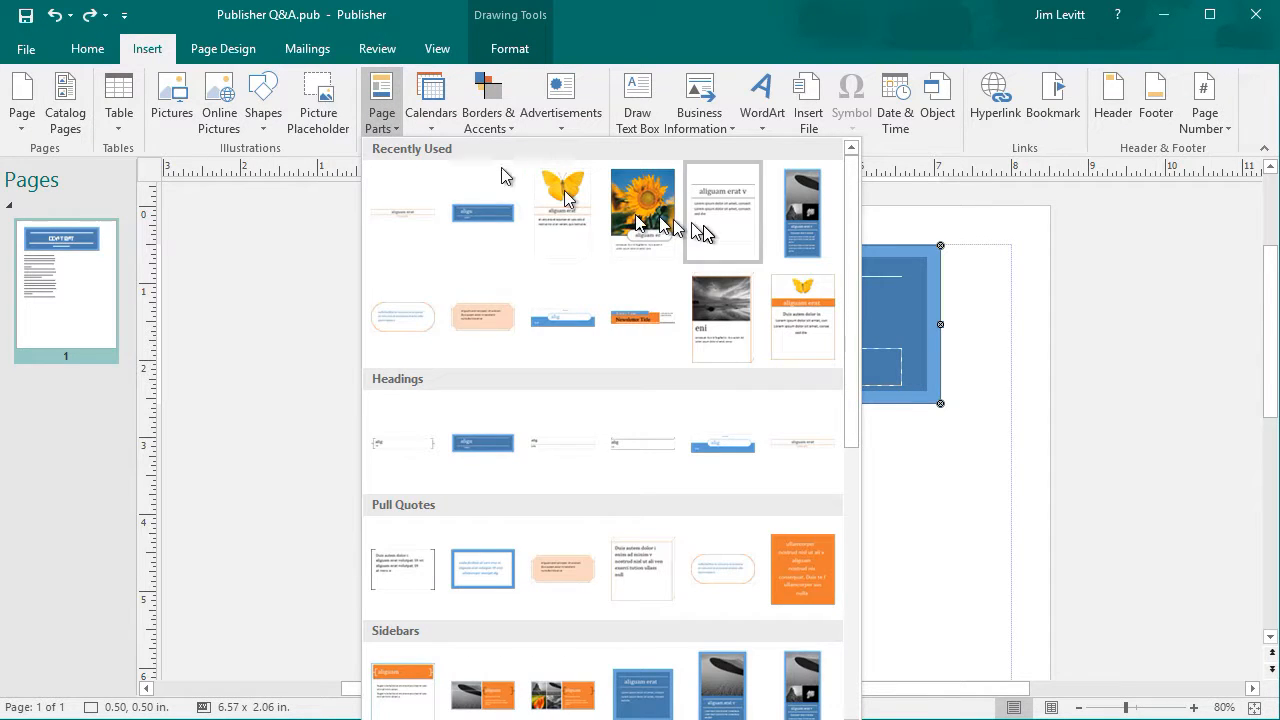
left_click_drag(851, 269, 849, 386)
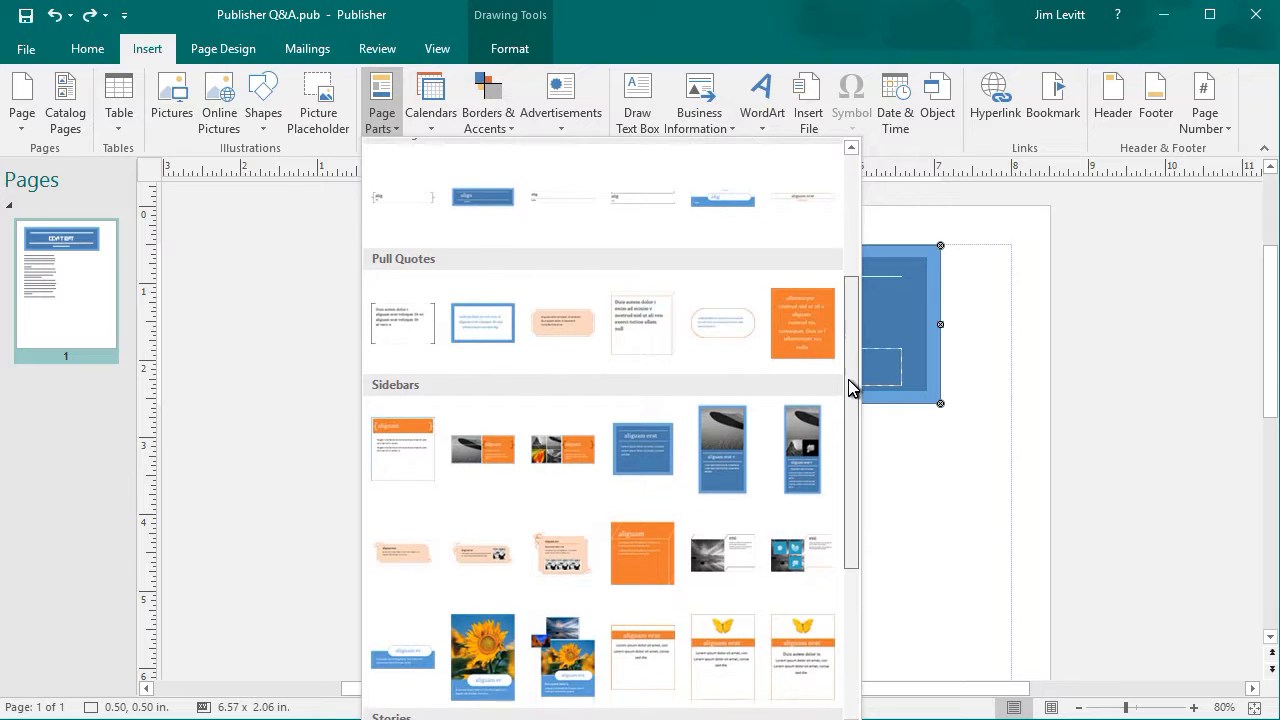
left_click(568, 332)
left_click_drag(647, 360, 795, 527)
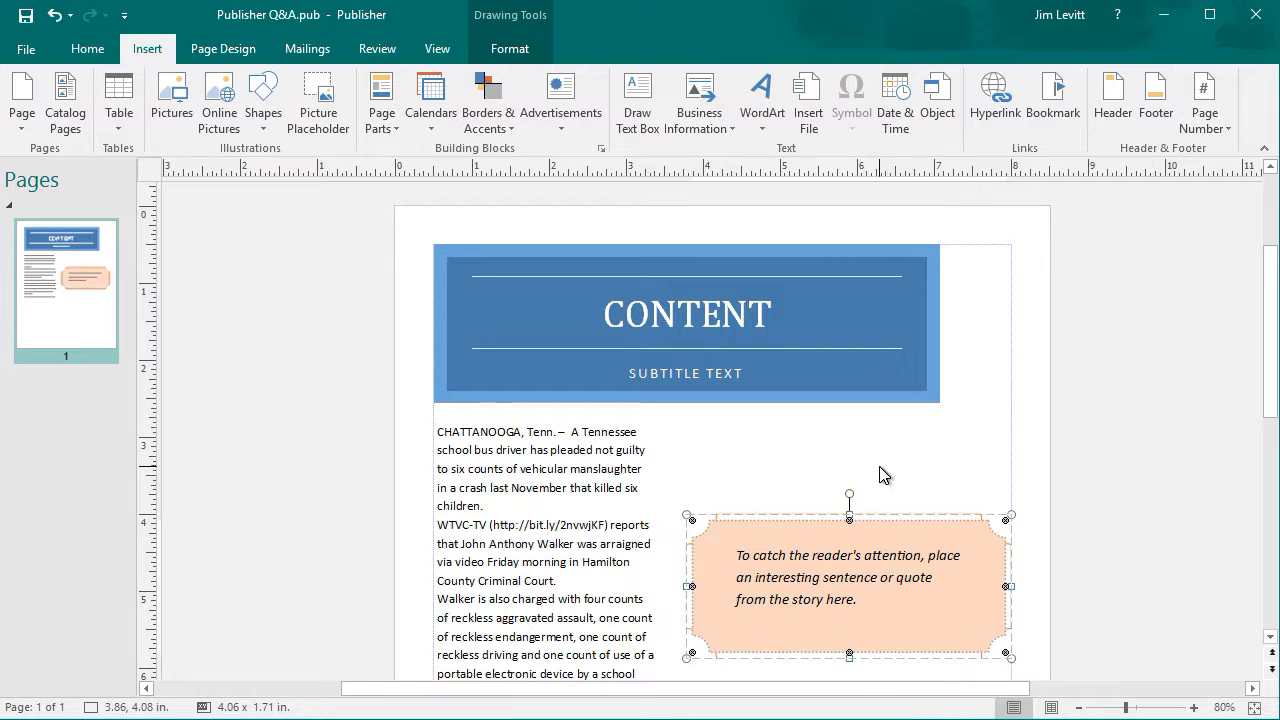
key("ctrl+z")
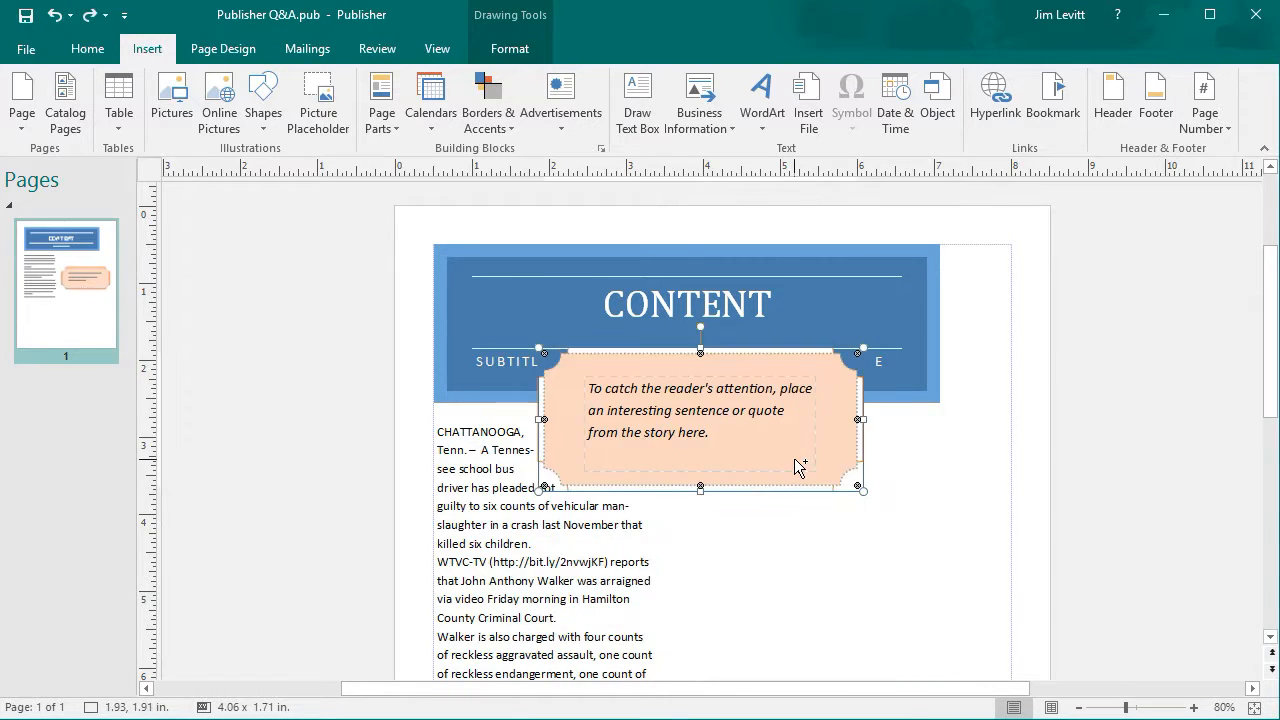
key("ctrl+z")
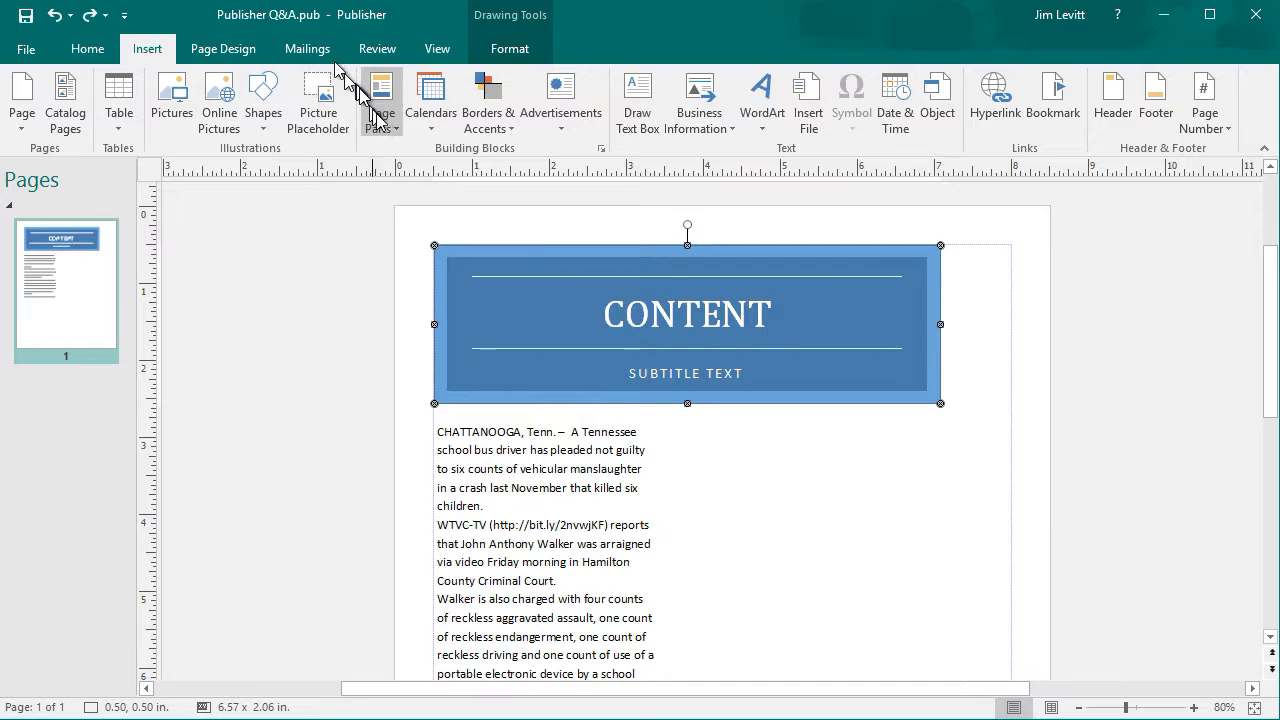
Insert the solid orange pull quote and place it against the page's right margin below the heading, at about 5.81, 3.11 in
left_click(396, 130)
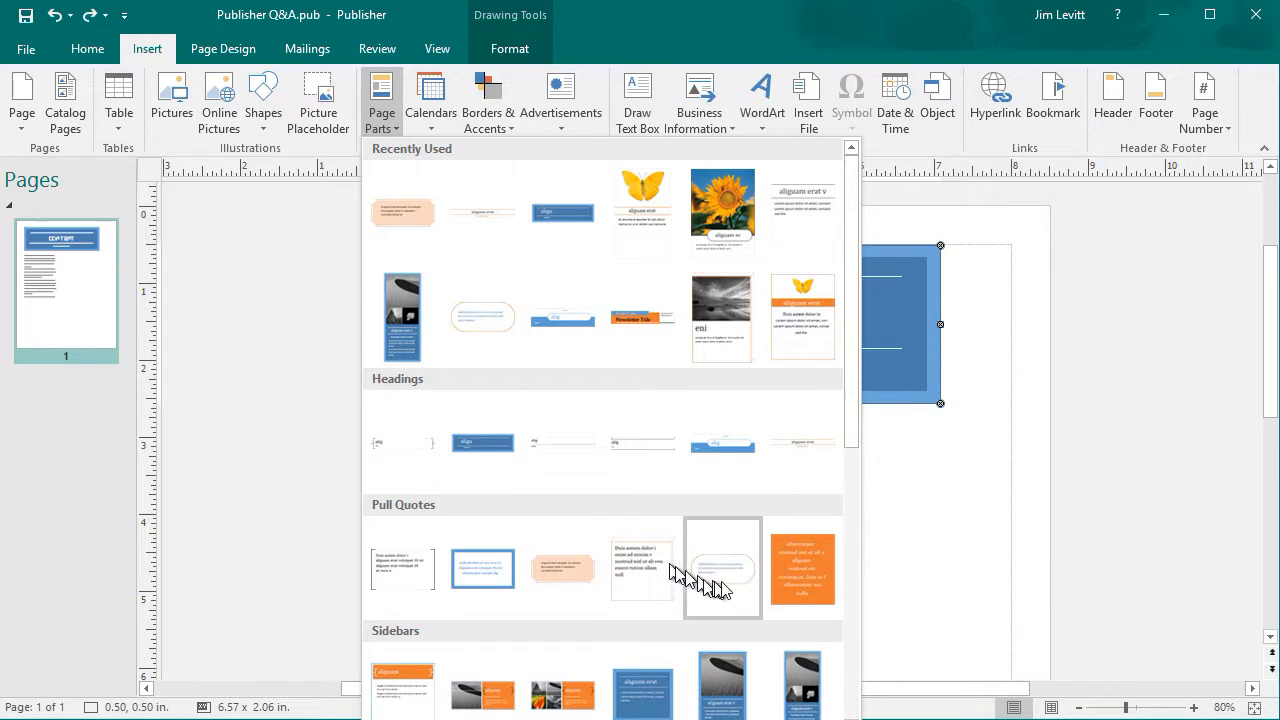
left_click(800, 582)
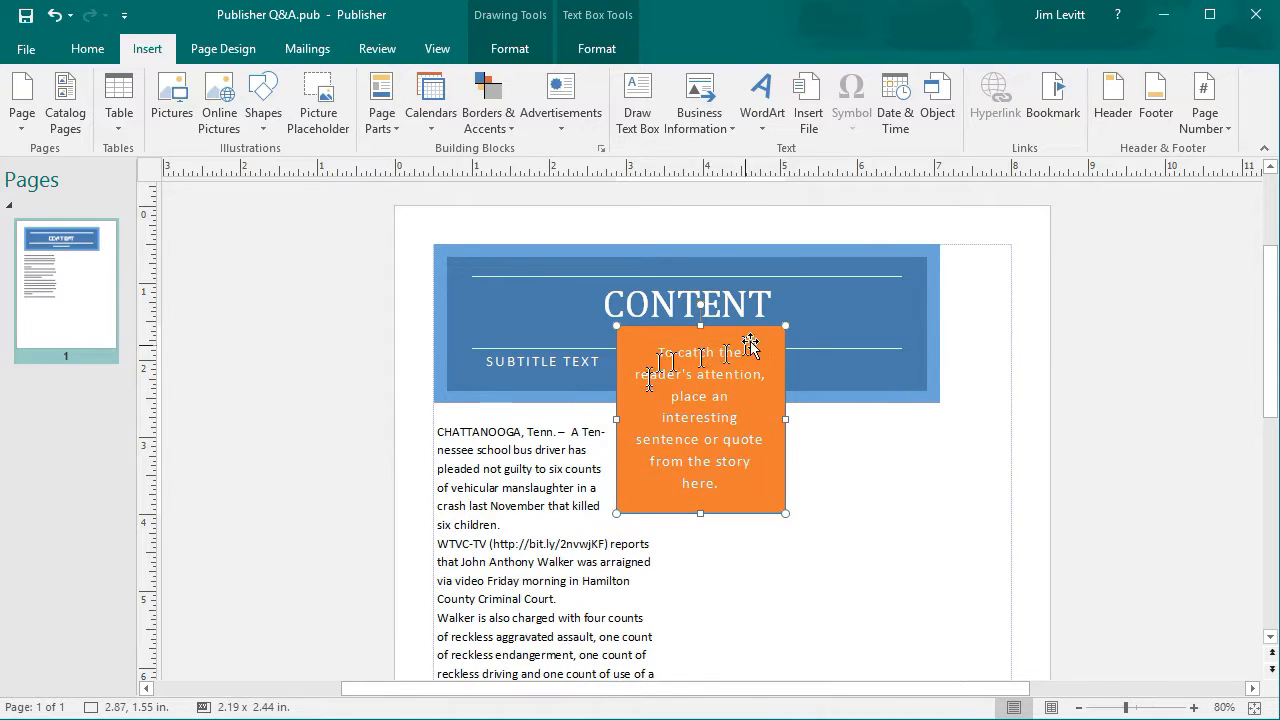
left_click_drag(688, 322, 256, 415)
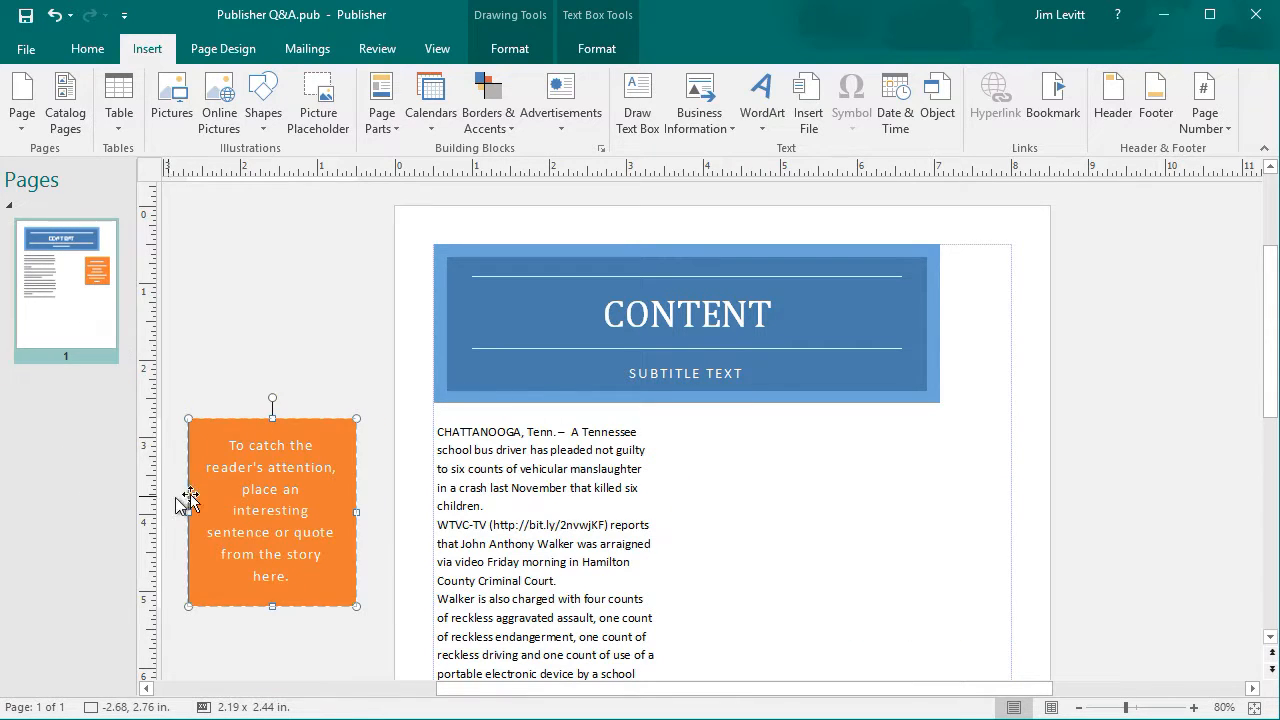
left_click(300, 525)
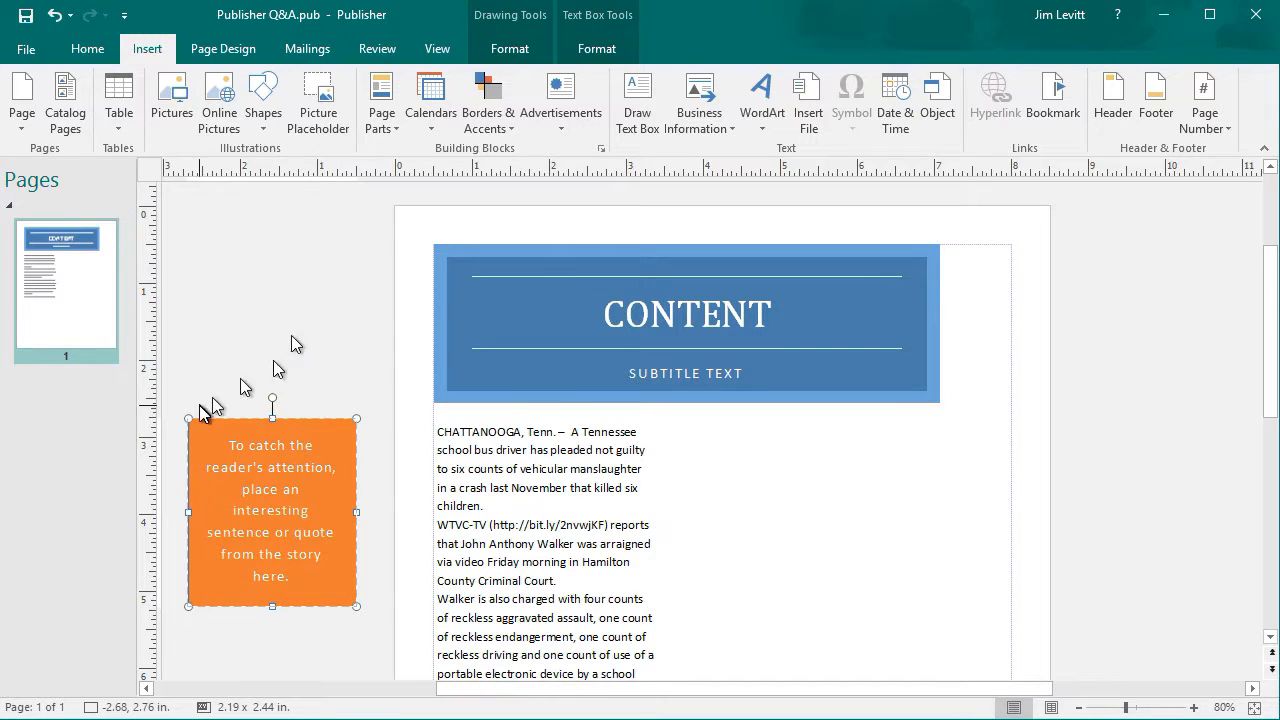
left_click_drag(300, 428, 955, 455)
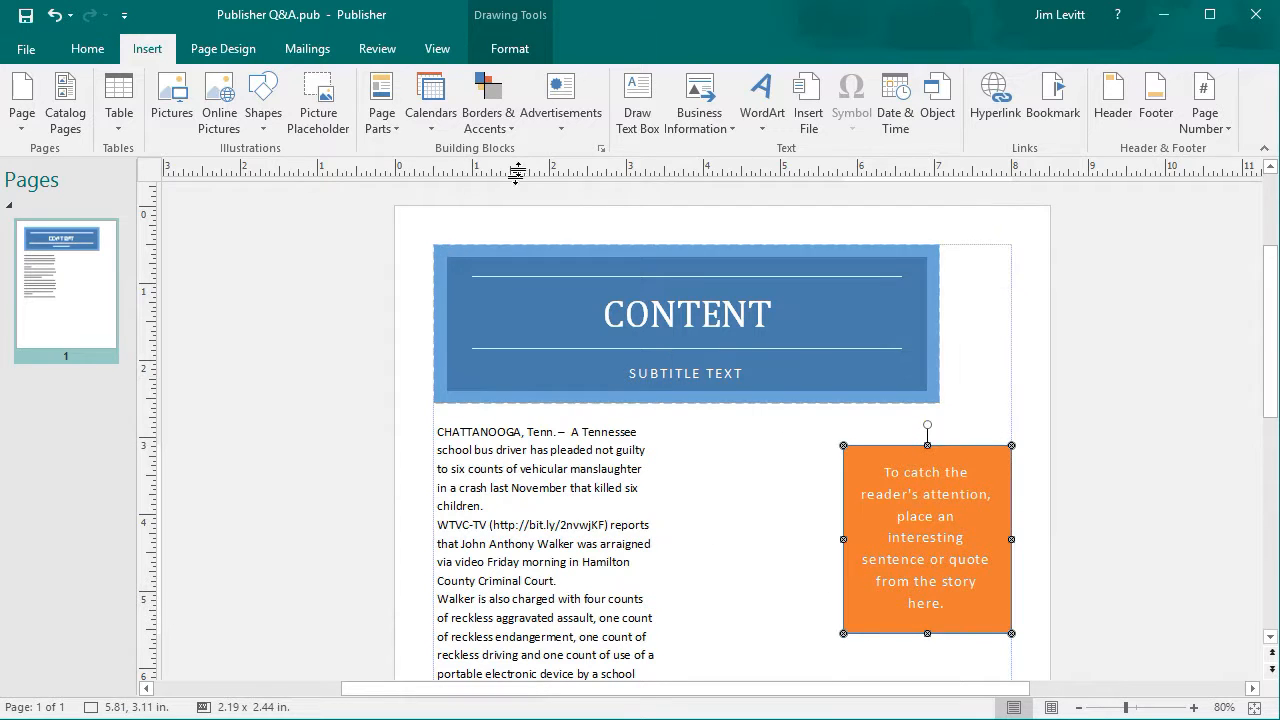
left_click(381, 115)
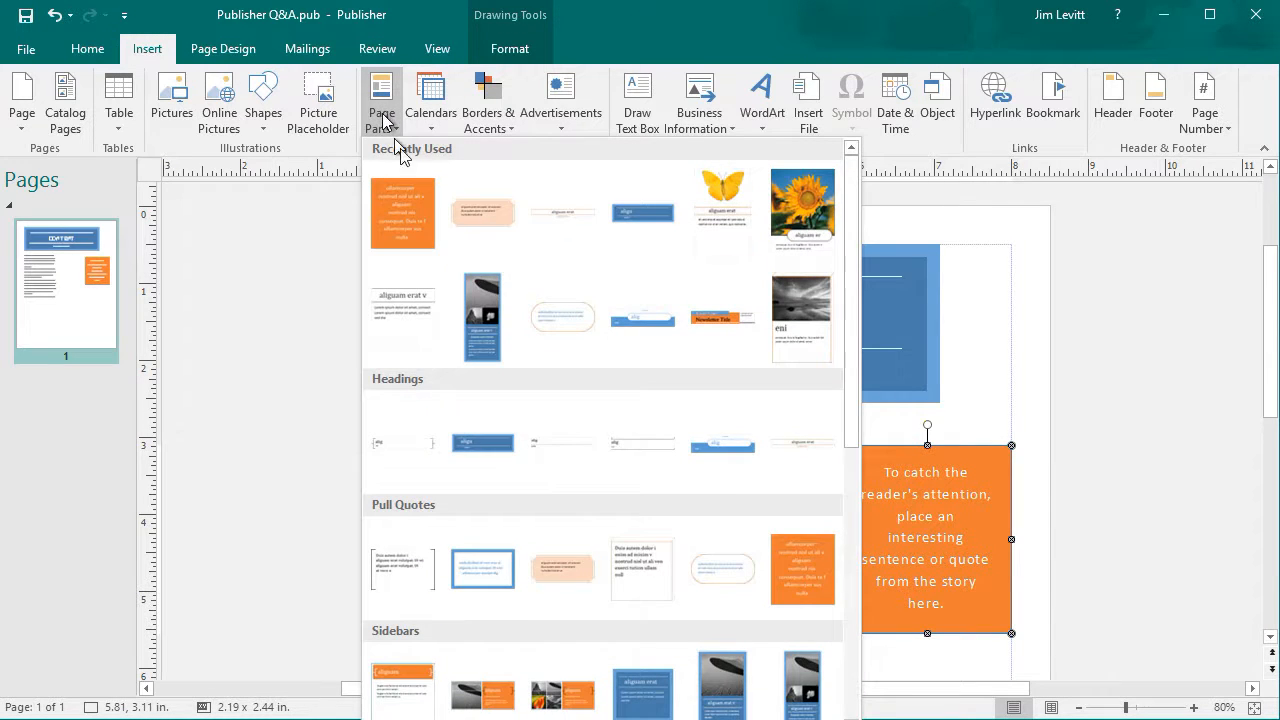
scroll(590, 386, "down", 5)
scroll(588, 391, "up", 3)
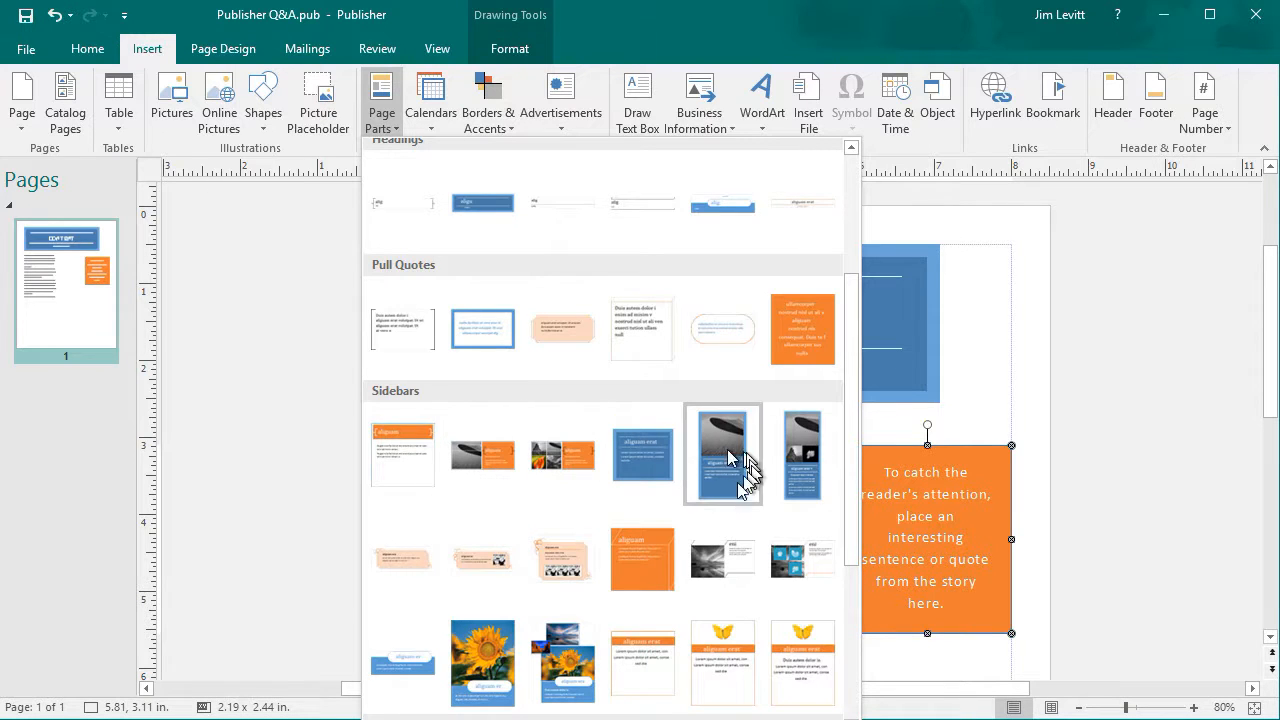
left_click(58, 413)
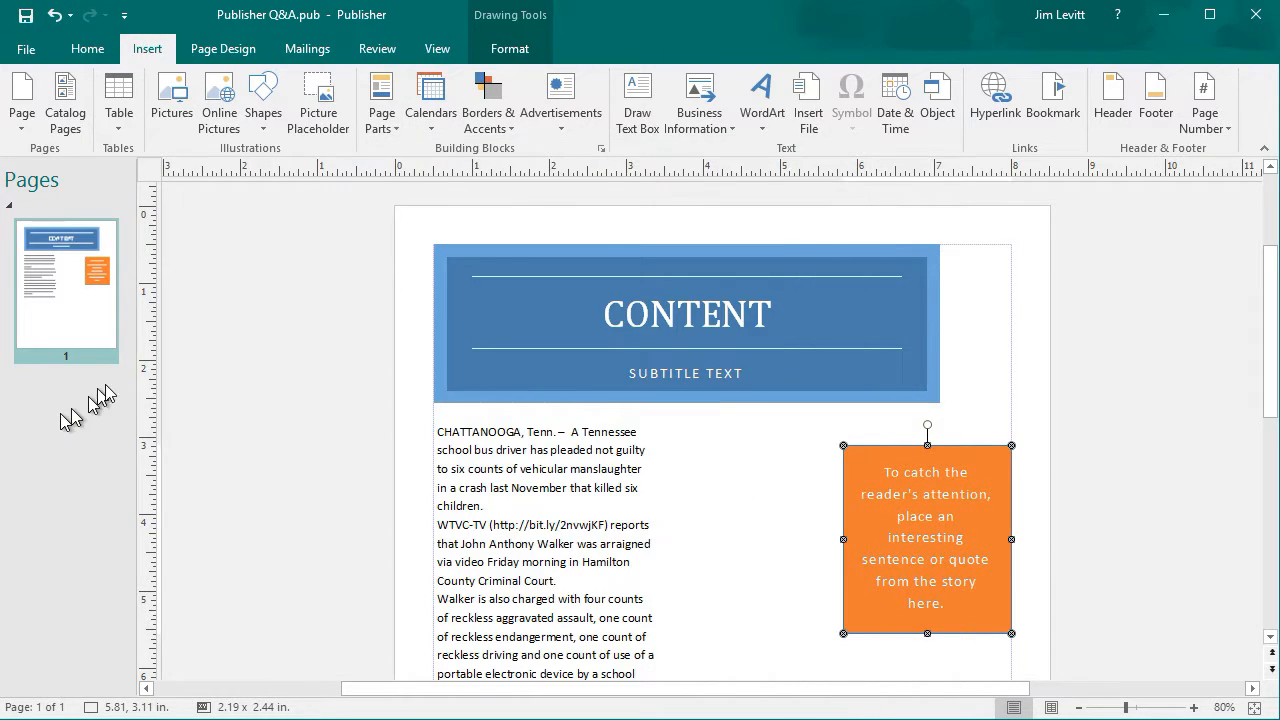
Insert one blank page after page 1
right_click(73, 338)
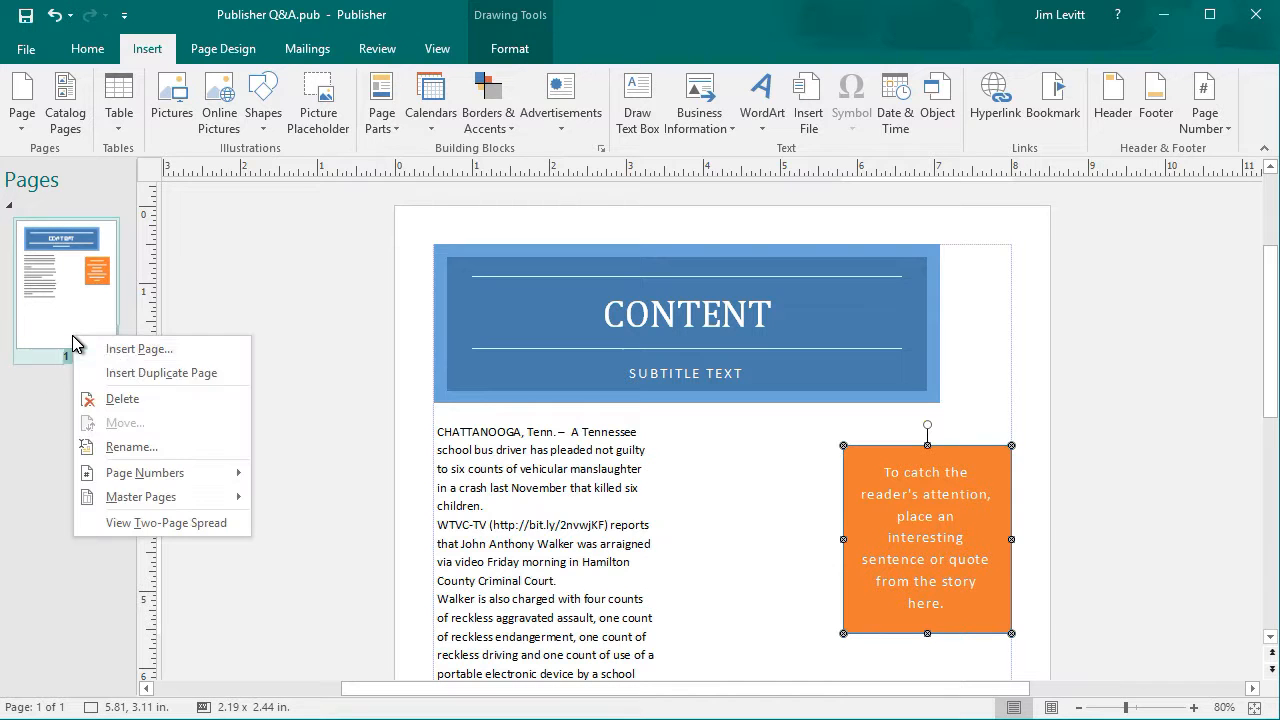
left_click(148, 350)
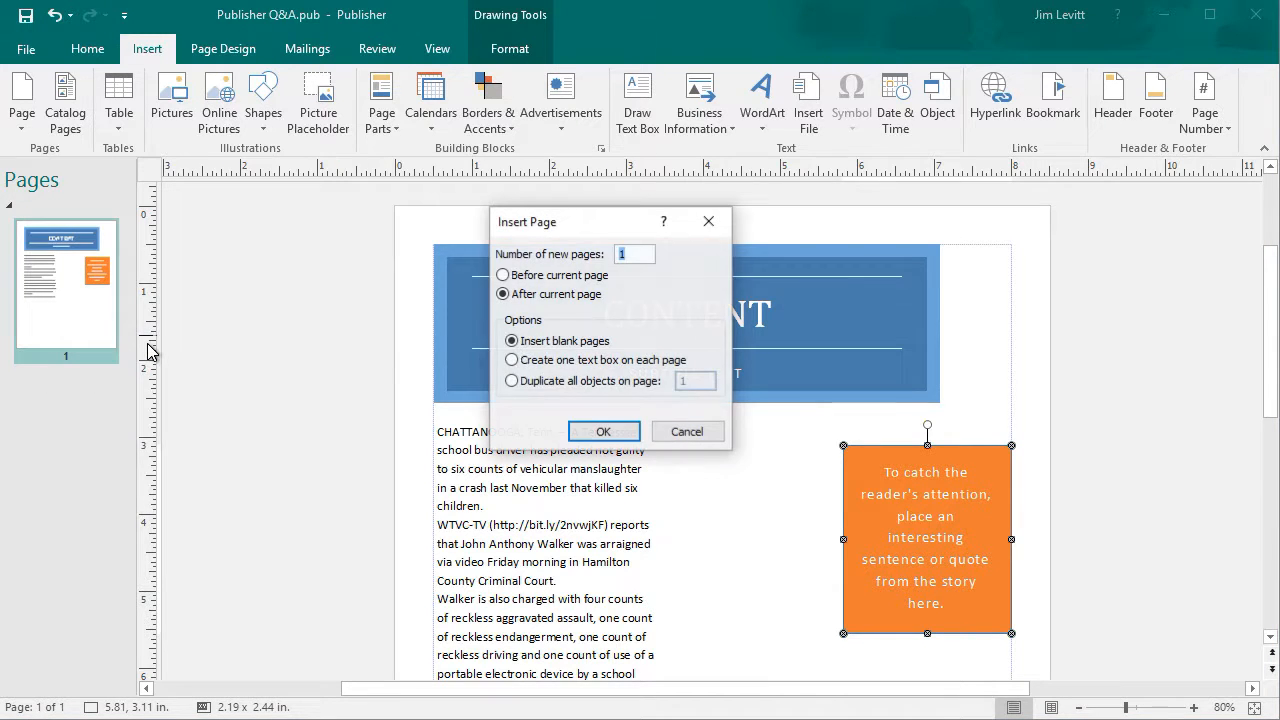
left_click(606, 434)
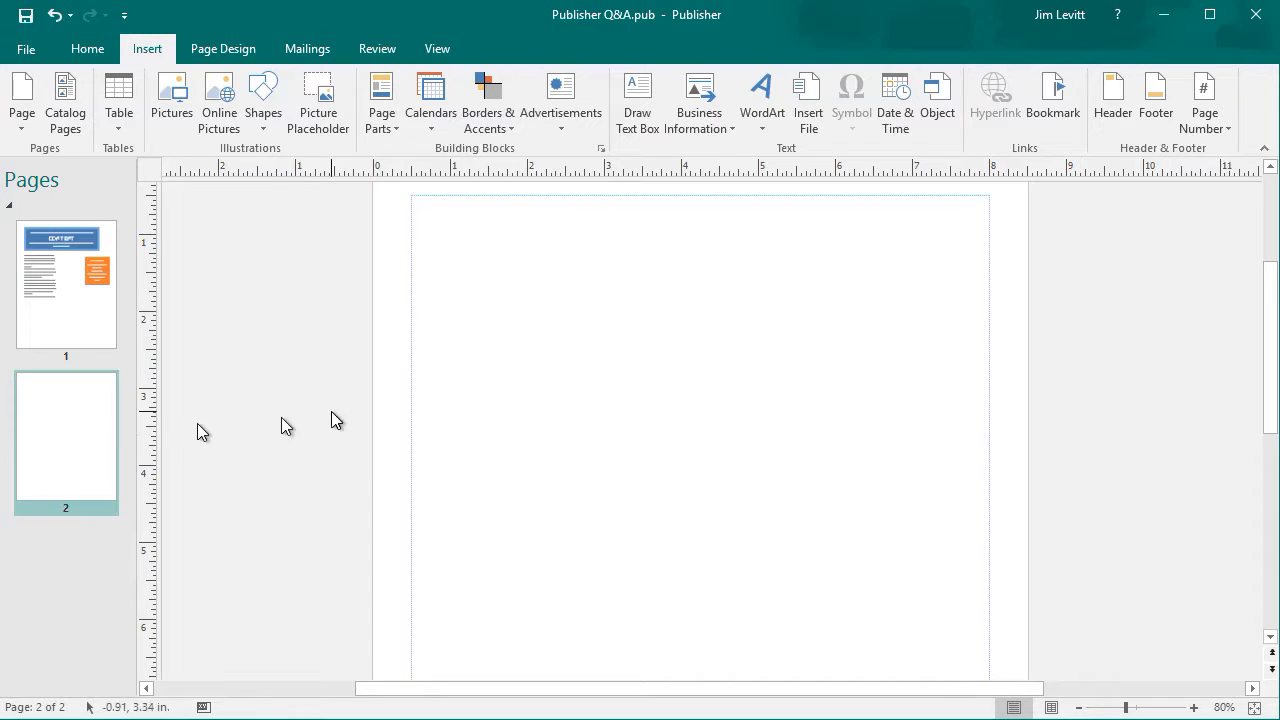
Insert the blue sidebar with a single picture on page 2 and move it to the left margin, at about 0.50, 1.32 in
left_click(381, 100)
scroll(537, 486, "down", 6)
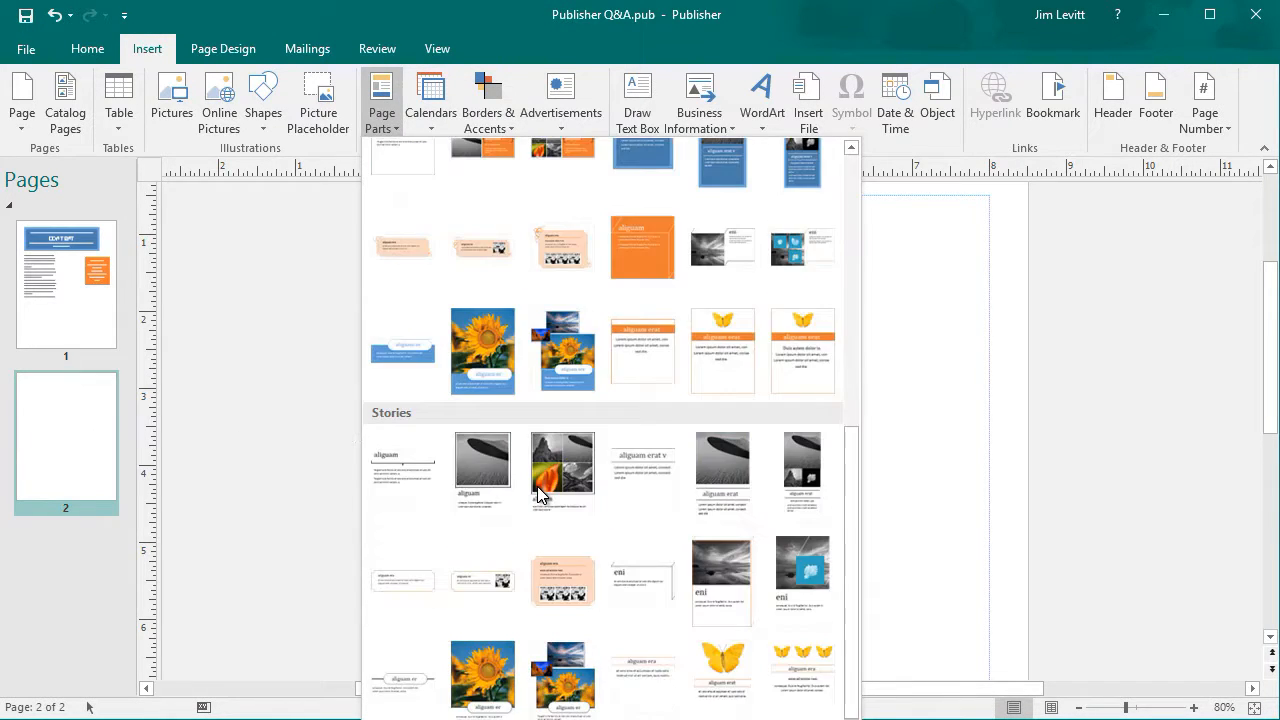
scroll(537, 490, "up", 3)
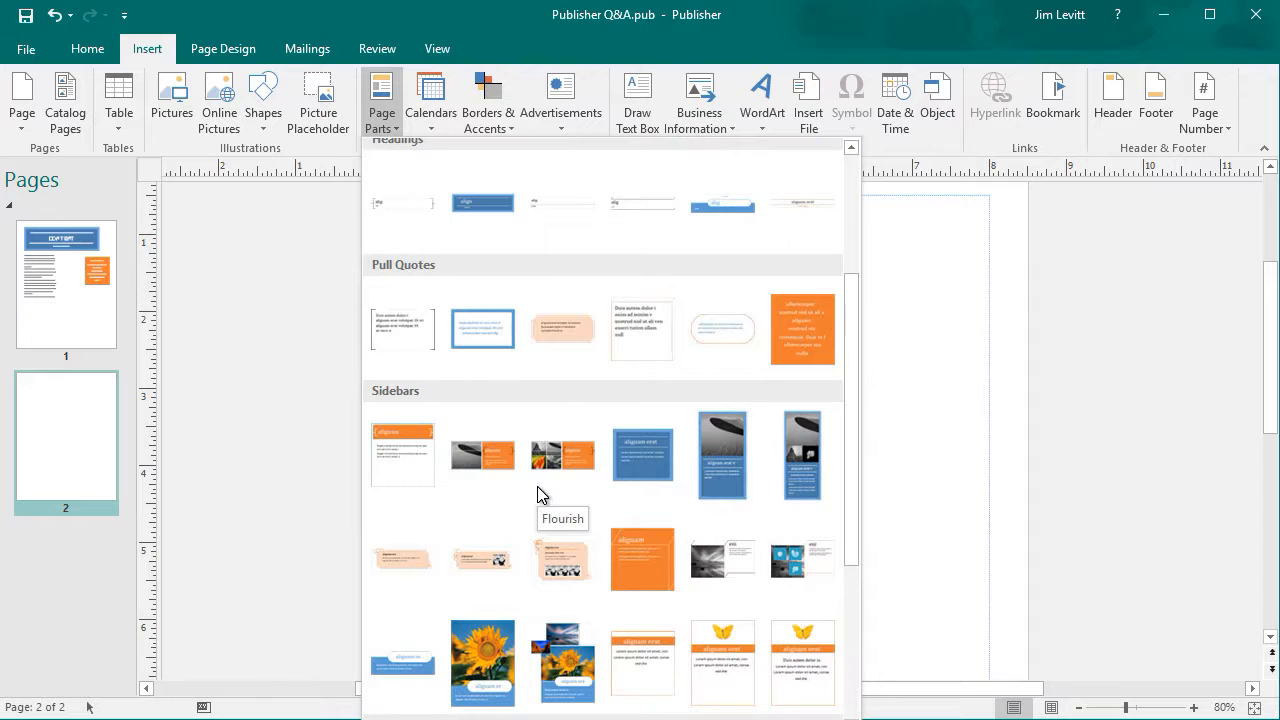
left_click(731, 483)
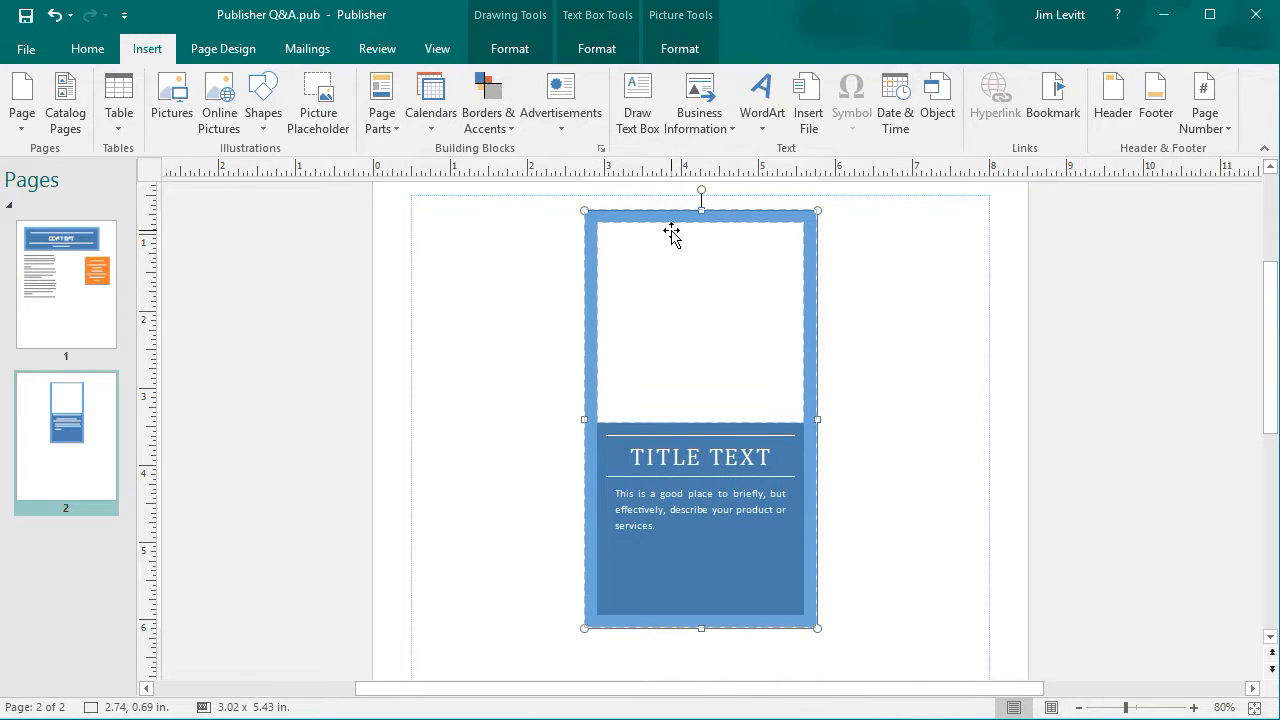
left_click_drag(674, 234, 491, 271)
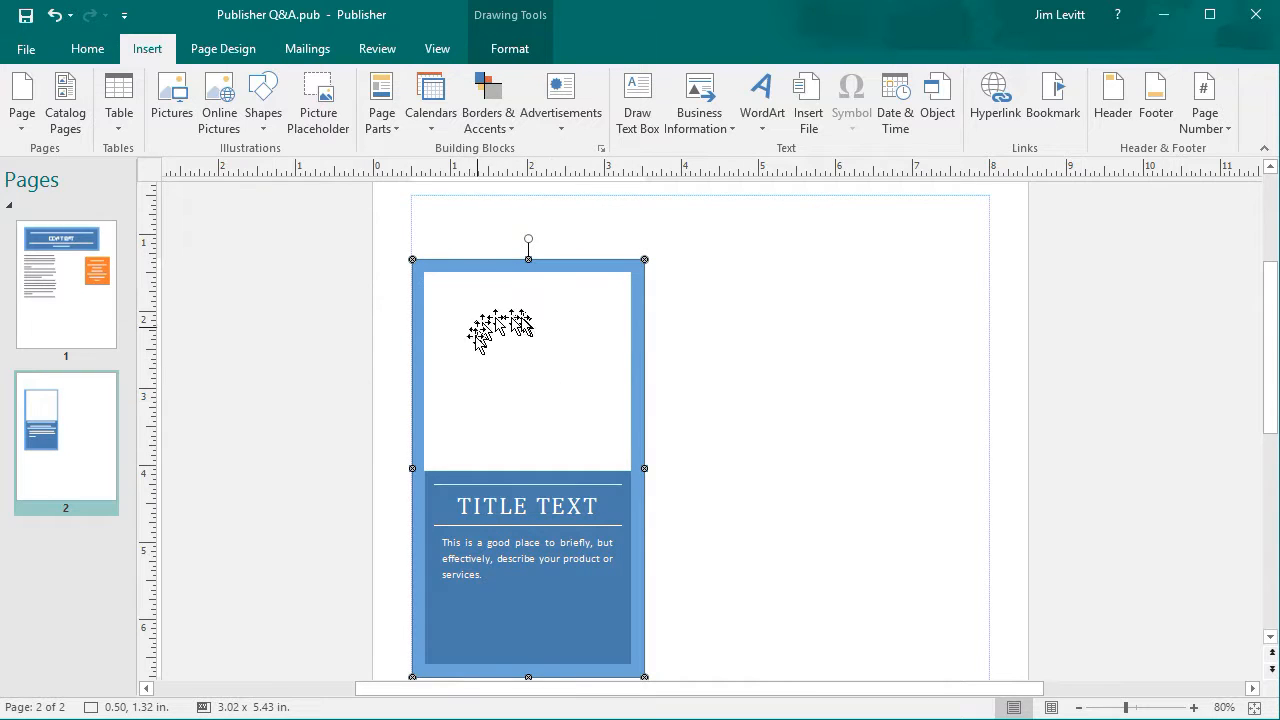
left_click(552, 320)
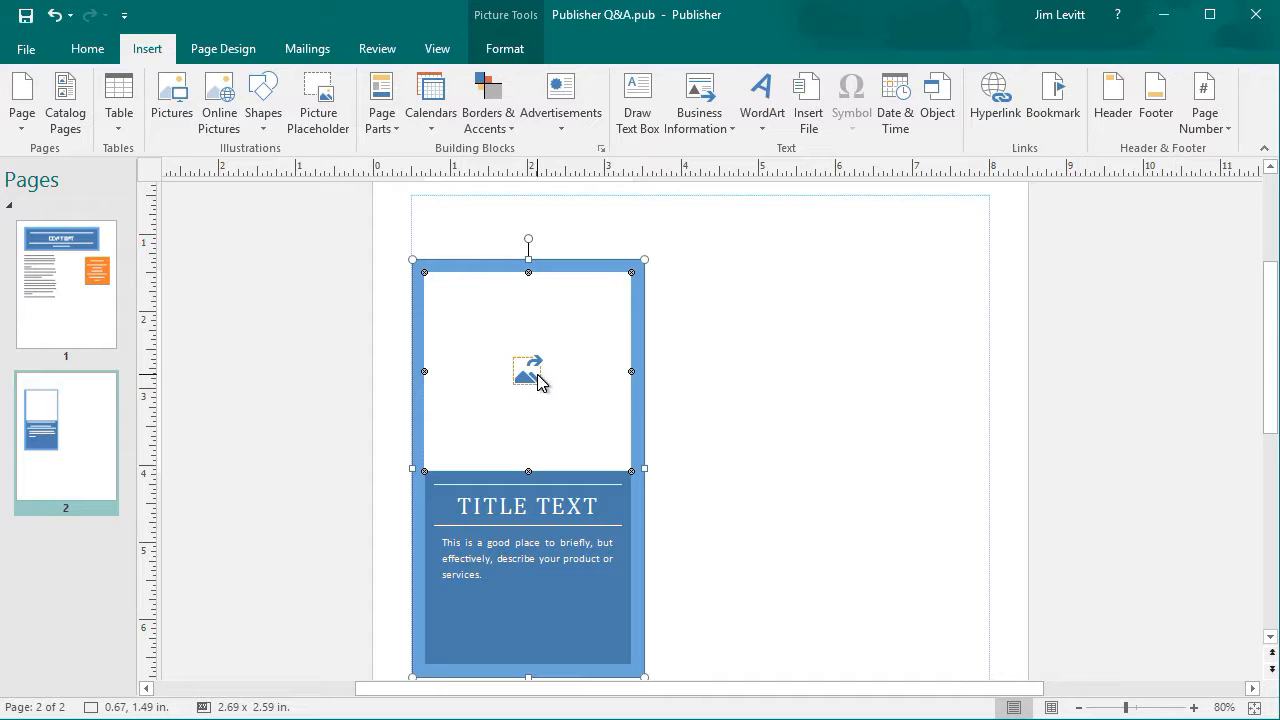
left_click(761, 362)
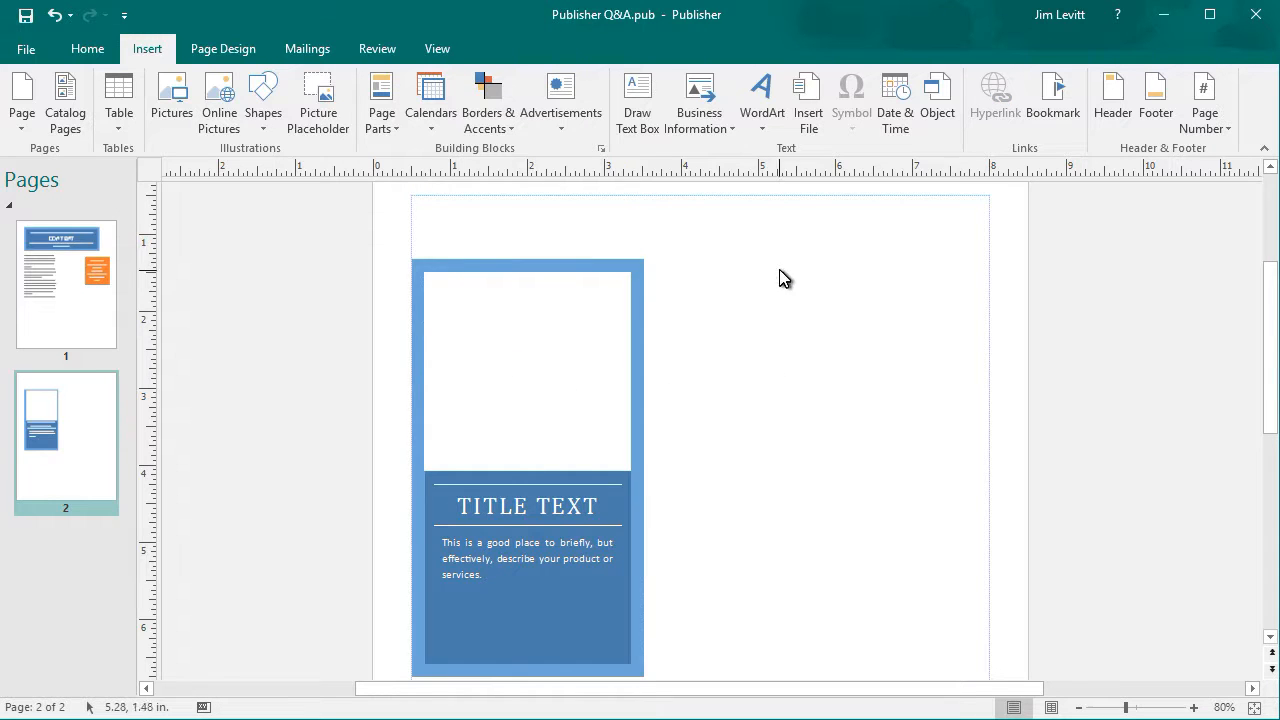
Insert the peach three-picture sidebar on page 2, shrink it to about 4.42 x 2.51 in. and place it beside the blue sidebar
left_click(380, 118)
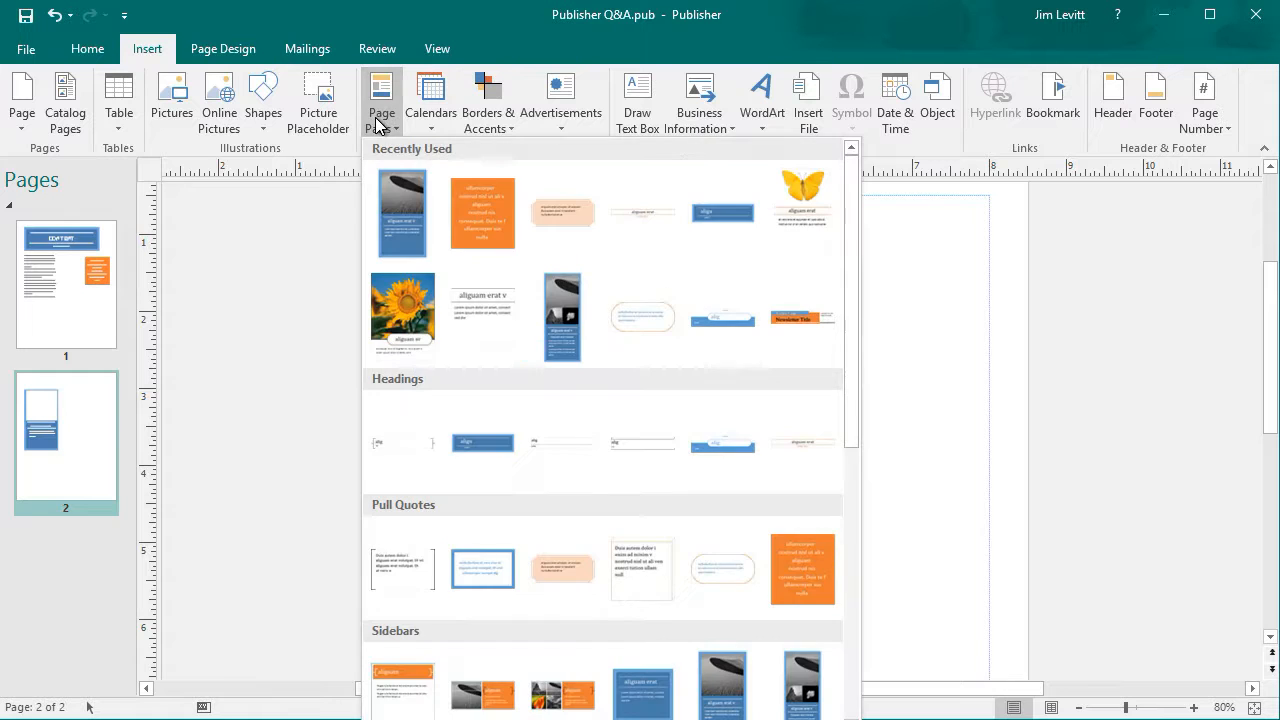
scroll(647, 469, "down", 5)
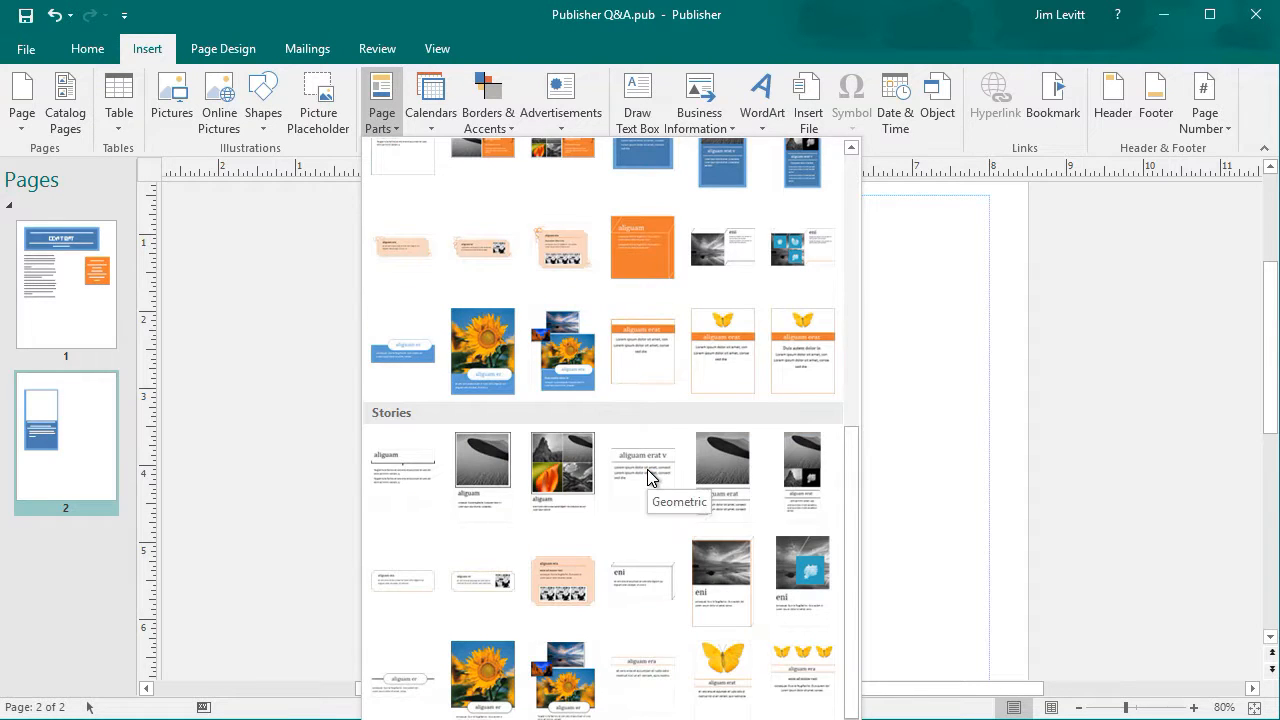
scroll(645, 465, "up", 3)
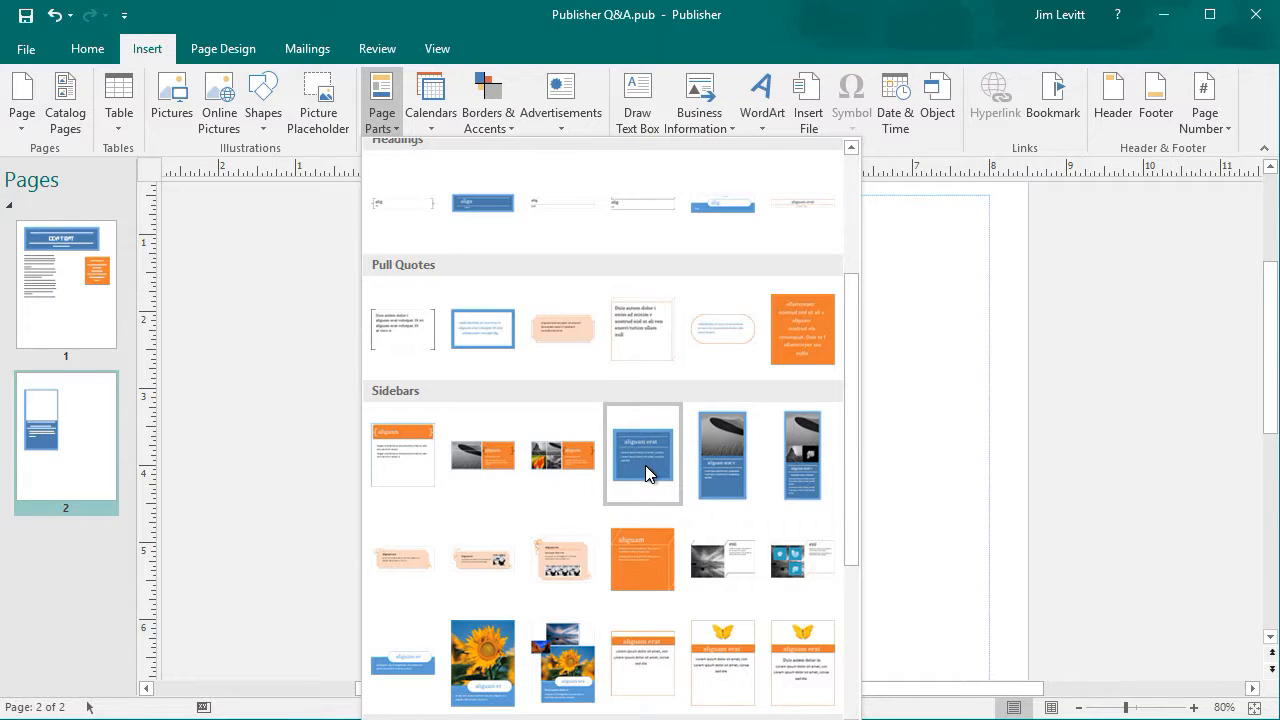
left_click(582, 555)
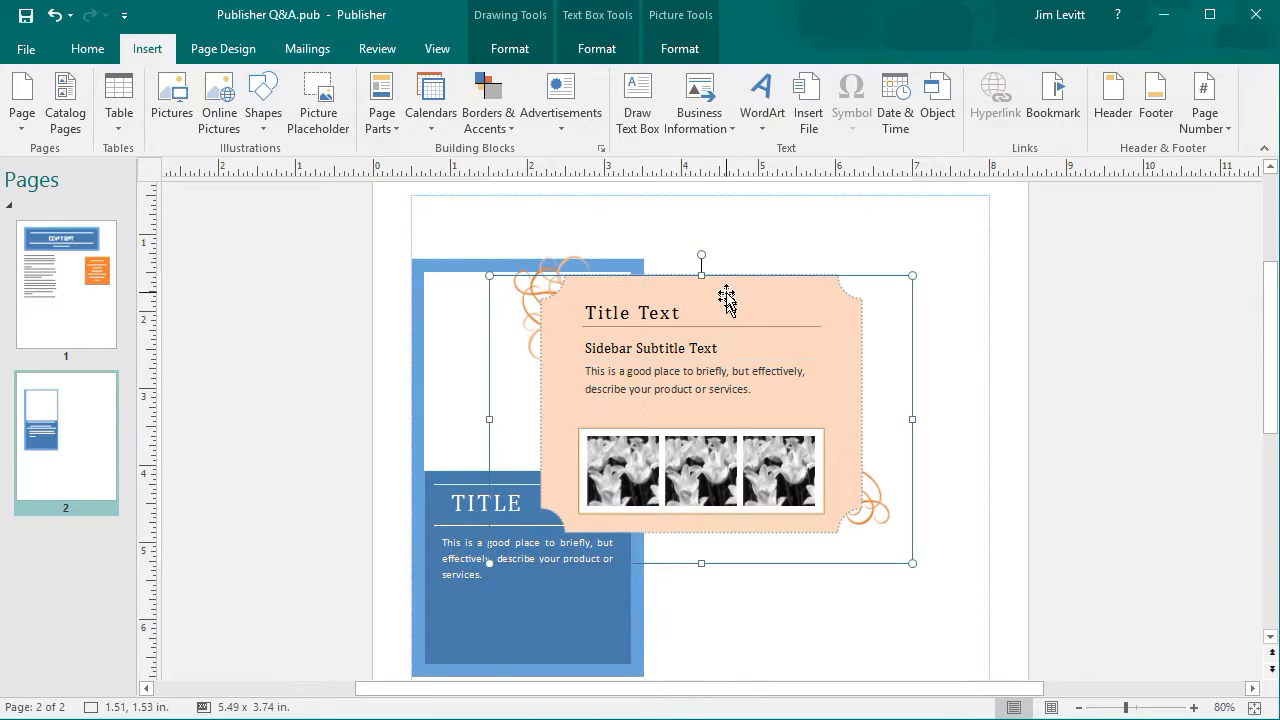
left_click_drag(728, 274, 885, 283)
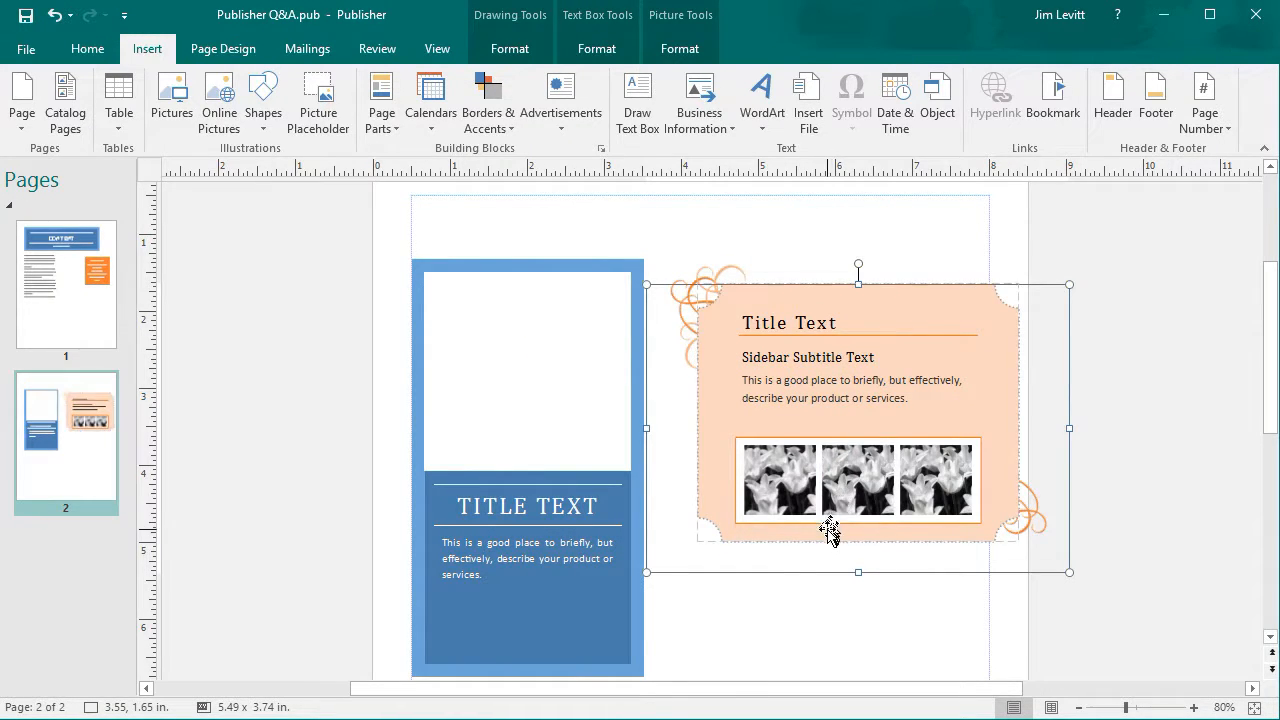
left_click_drag(646, 572, 728, 477)
left_click_drag(859, 283, 819, 272)
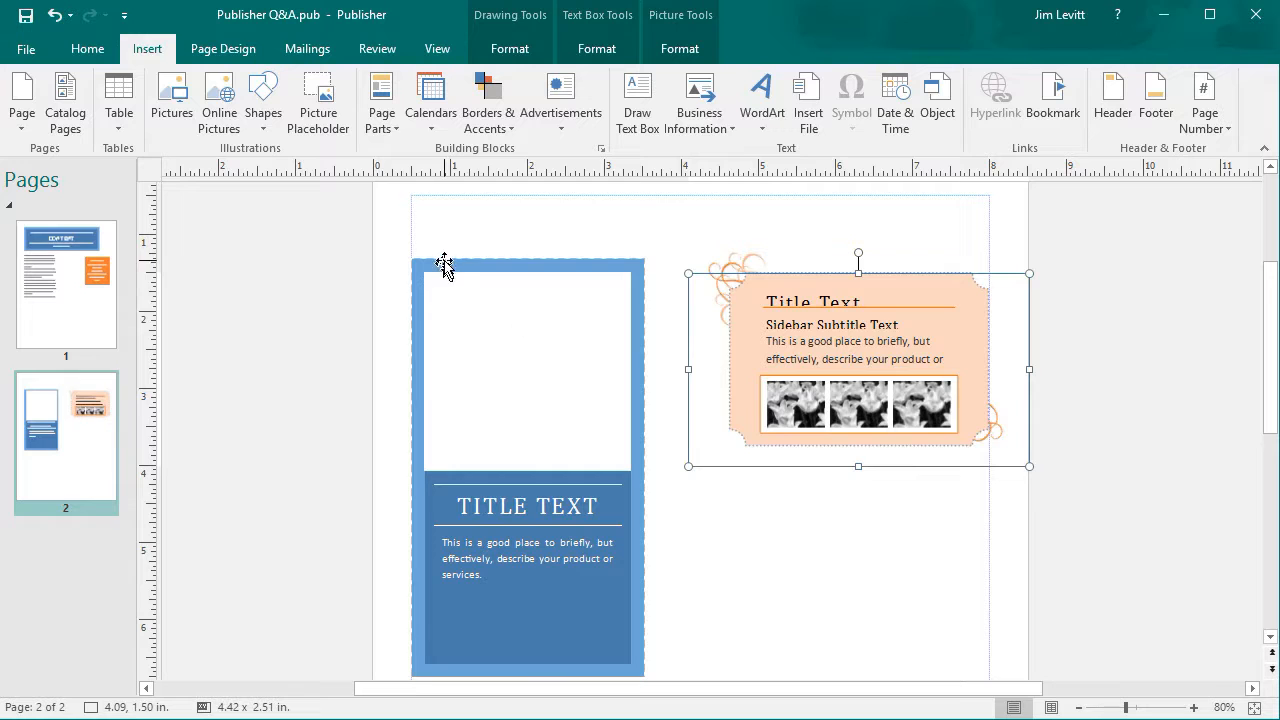
Undo the resizing, moving and insertion of the peach three-picture sidebar
key("ctrl+z")
key("ctrl+z")
key("ctrl+z")
key("ctrl+z")
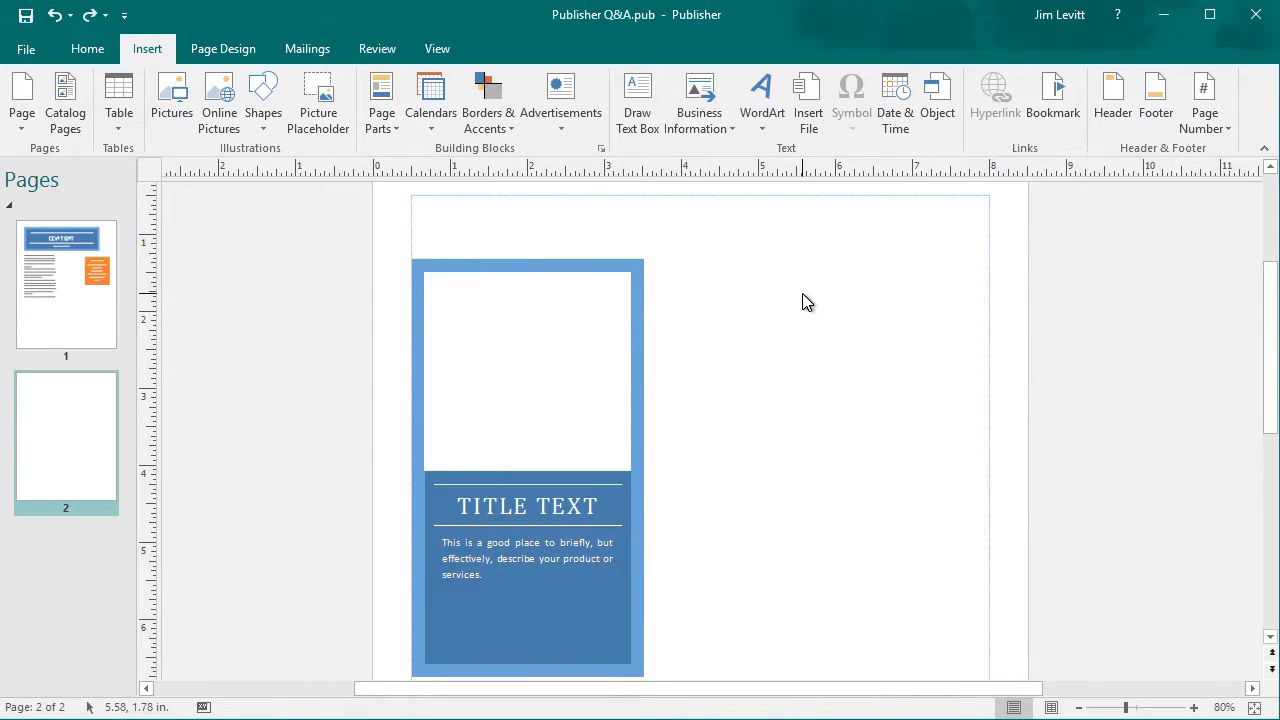
Insert the sunflower story with three pictures and place it in page 2's upper-right margin corner, at about 4.75, 0.50 in
left_click(382, 112)
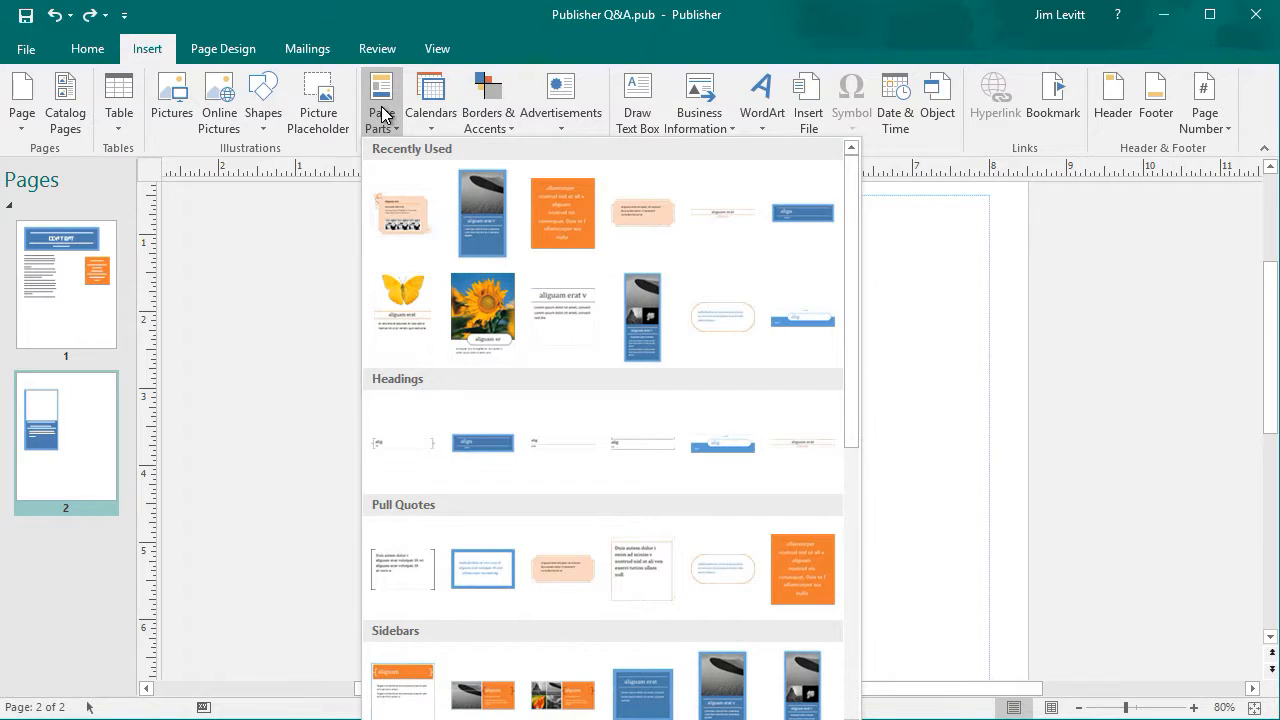
left_click_drag(852, 388, 886, 677)
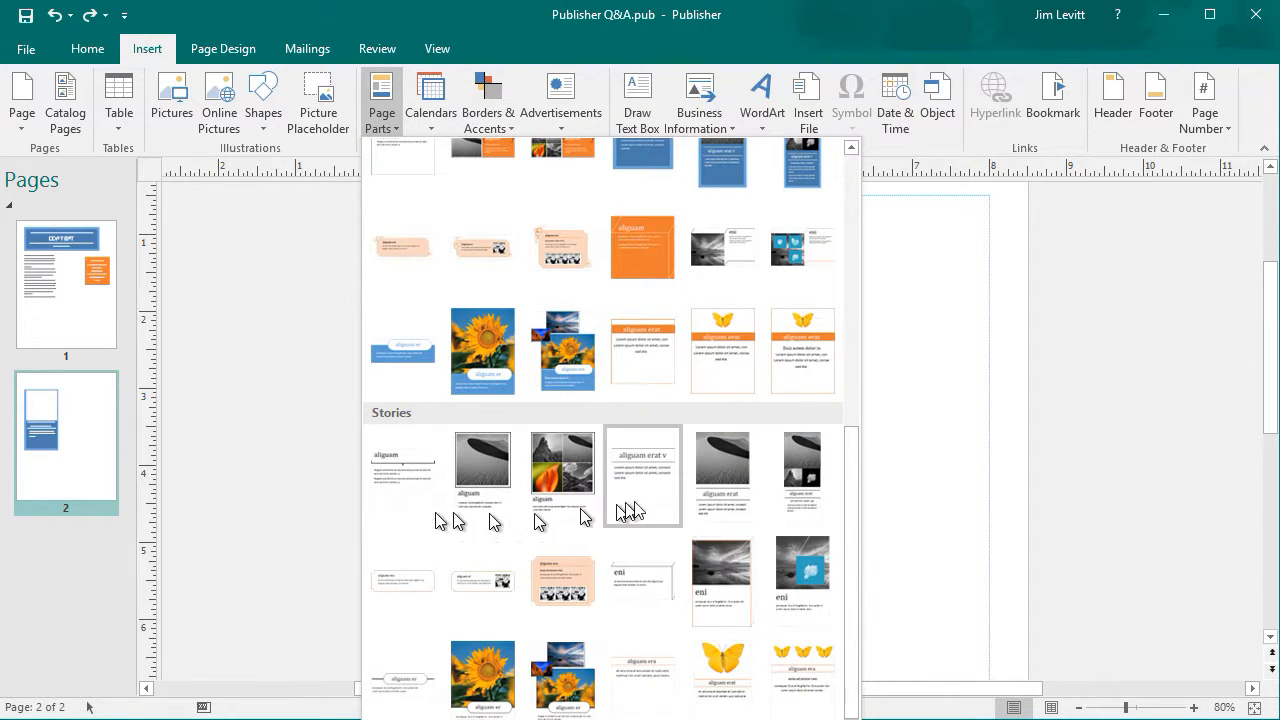
left_click(565, 678)
left_click_drag(735, 254, 940, 199)
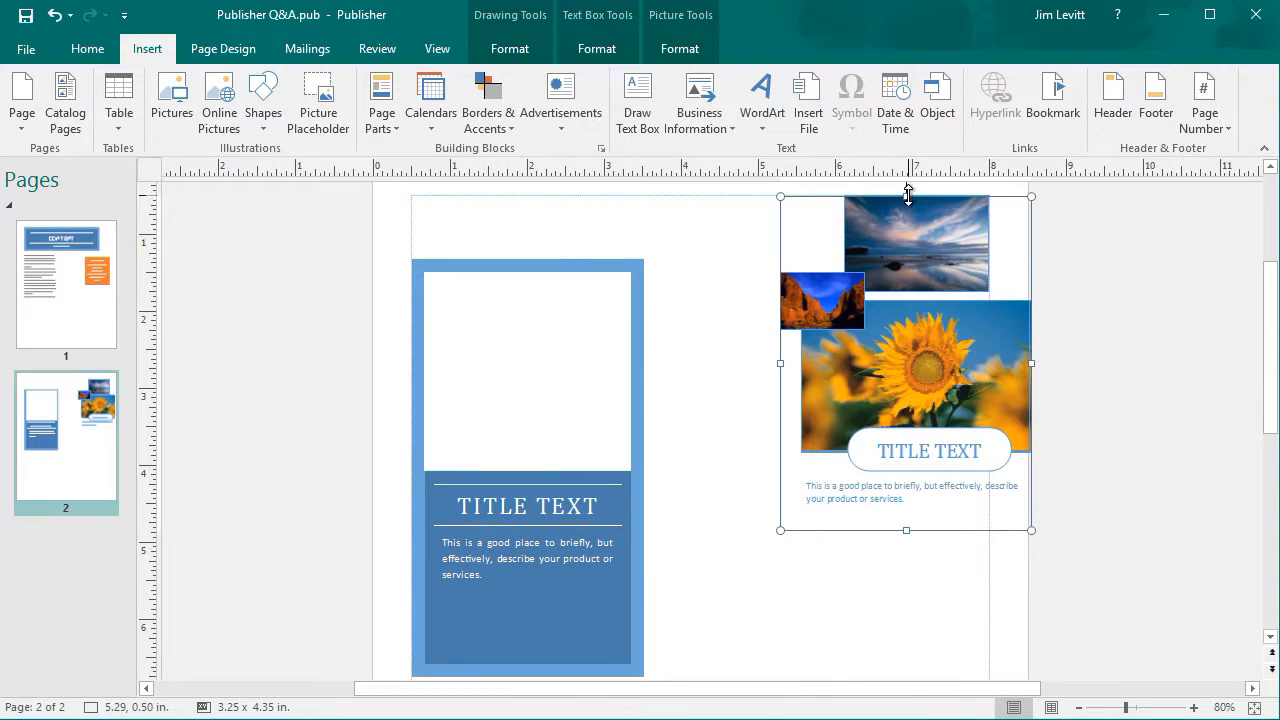
left_click_drag(883, 200, 838, 222)
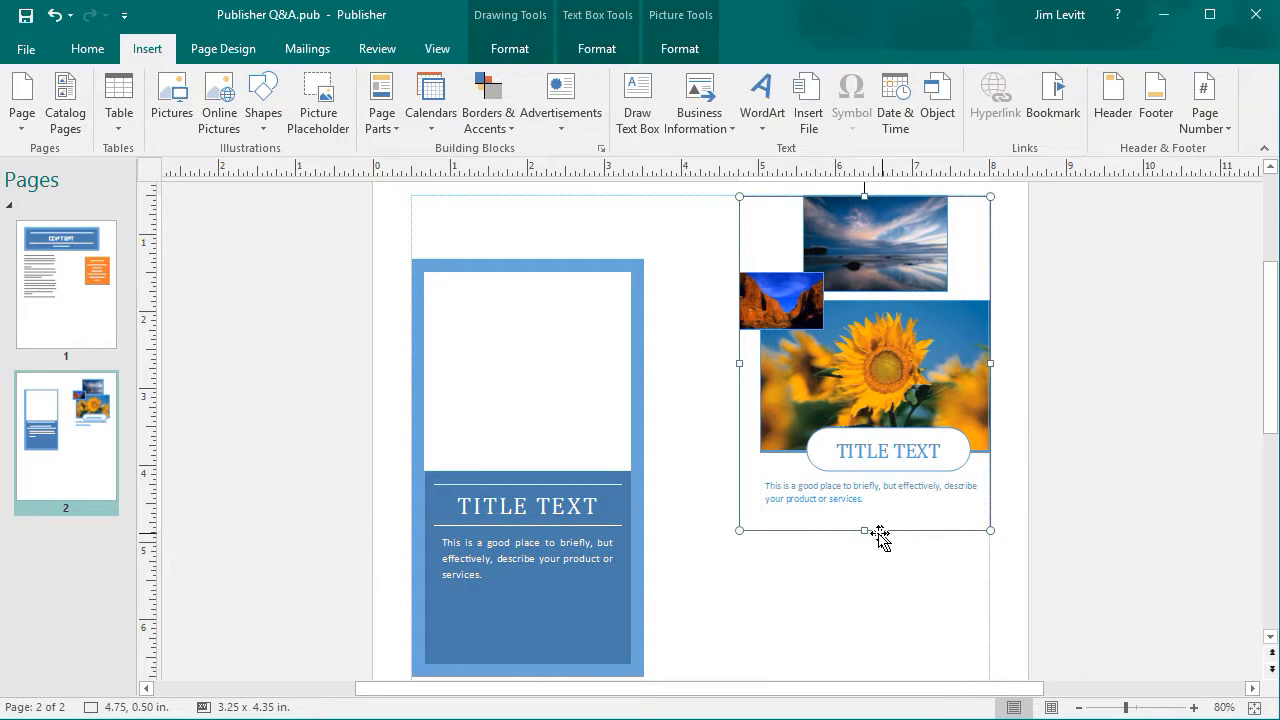
Stretch the sunflower story to about 4.51 in. tall and select its canyon and seascape pictures individually
left_click_drag(865, 535, 850, 240)
left_click_drag(1266, 403, 1251, 279)
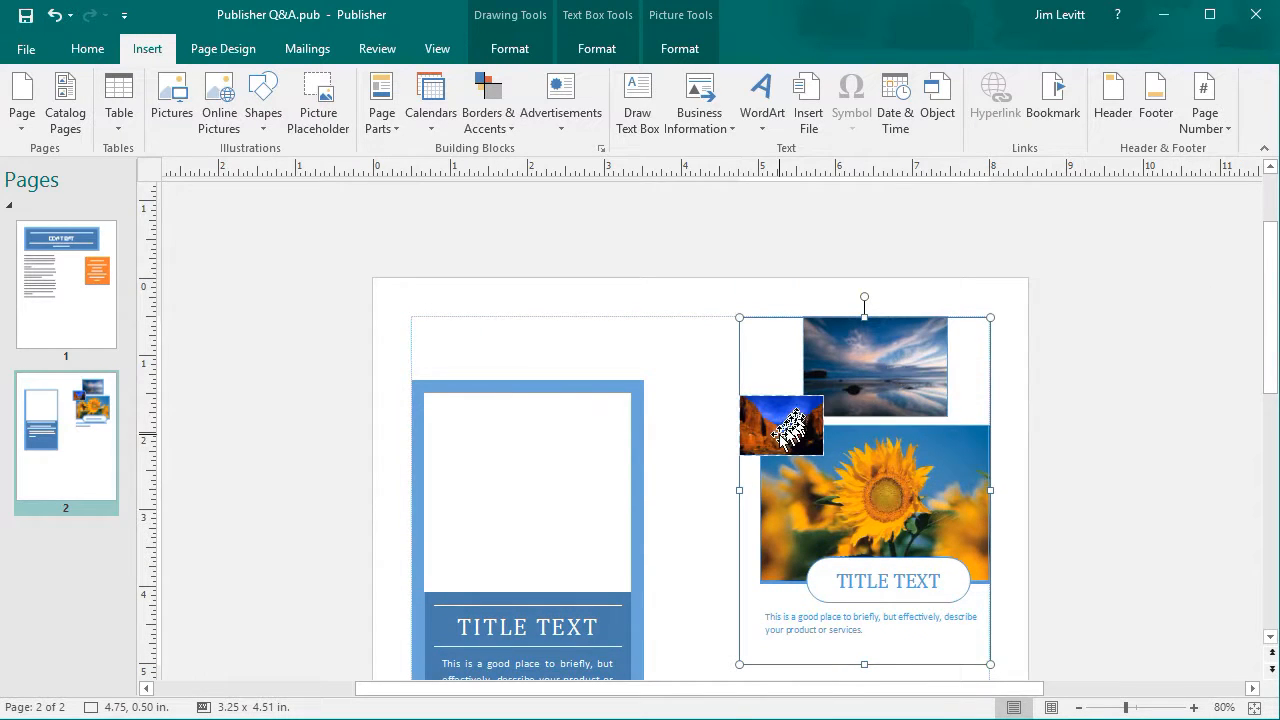
left_click(783, 437)
left_click(903, 353)
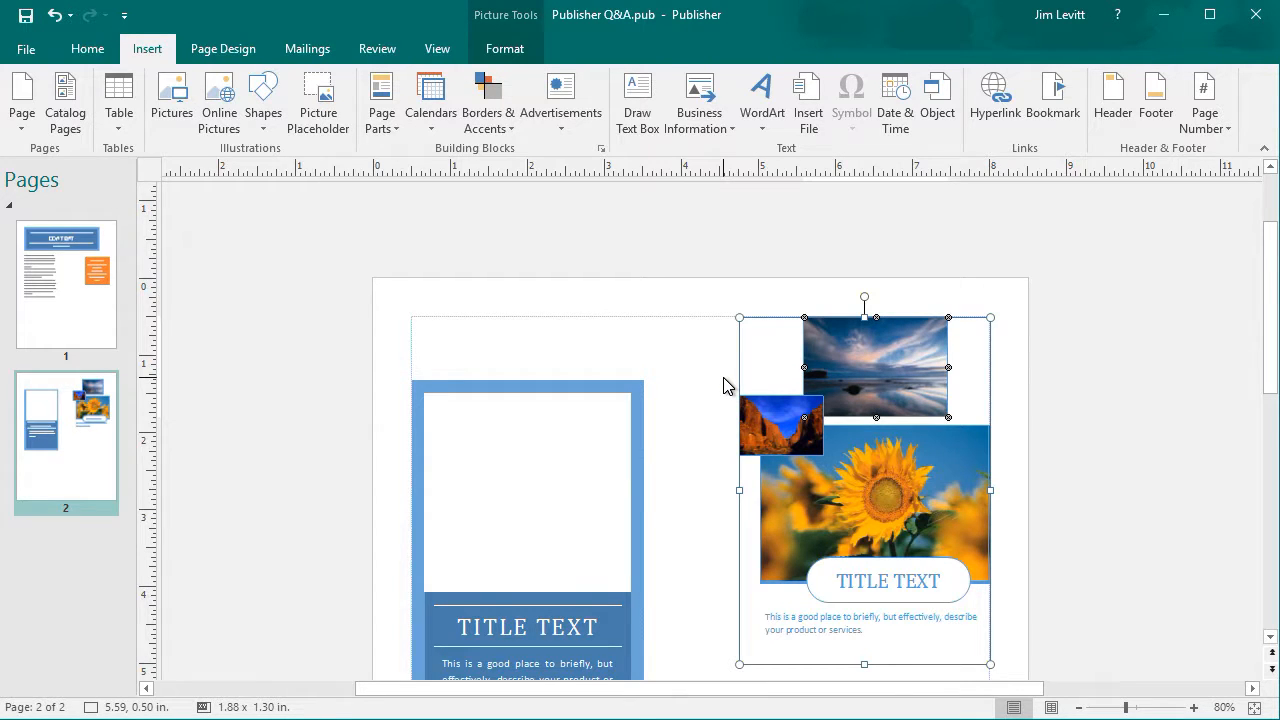
Try out next month's blue calendar with orange weekday row, shrunk to about 4.97 x 3.29 in. against the right margin, and undo its insertion
scroll(725, 385, "down", 5)
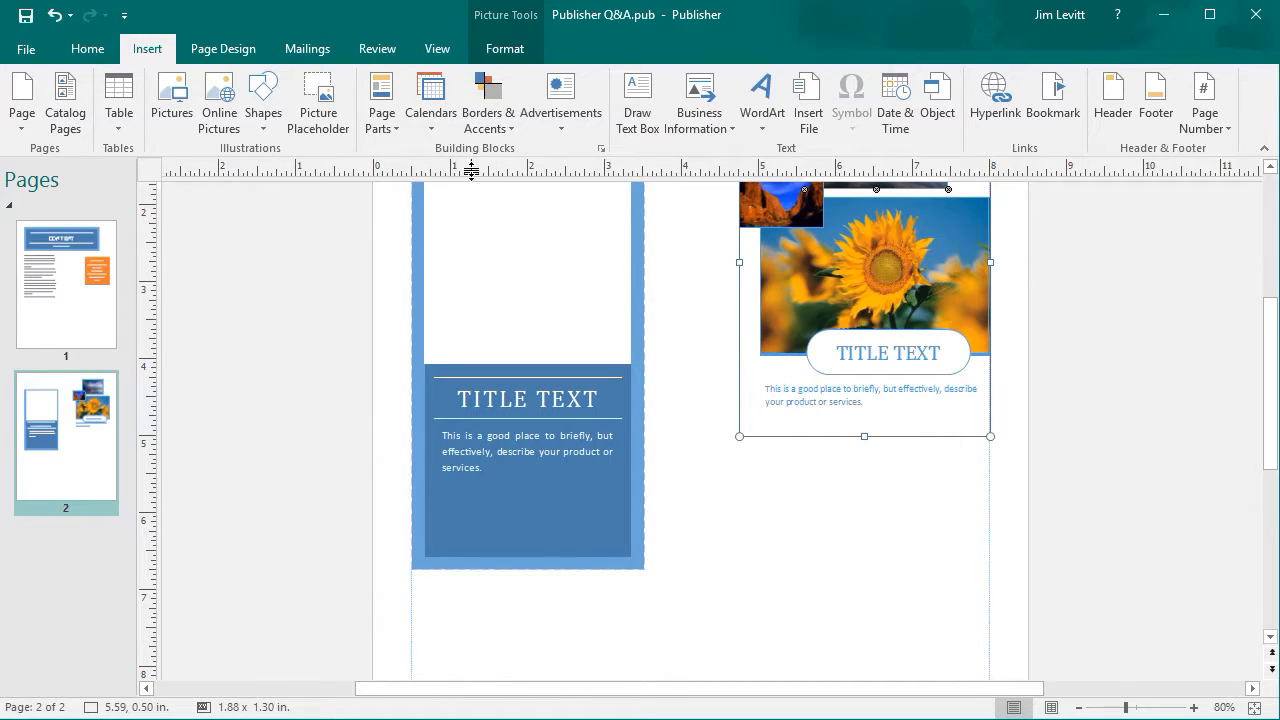
left_click(437, 101)
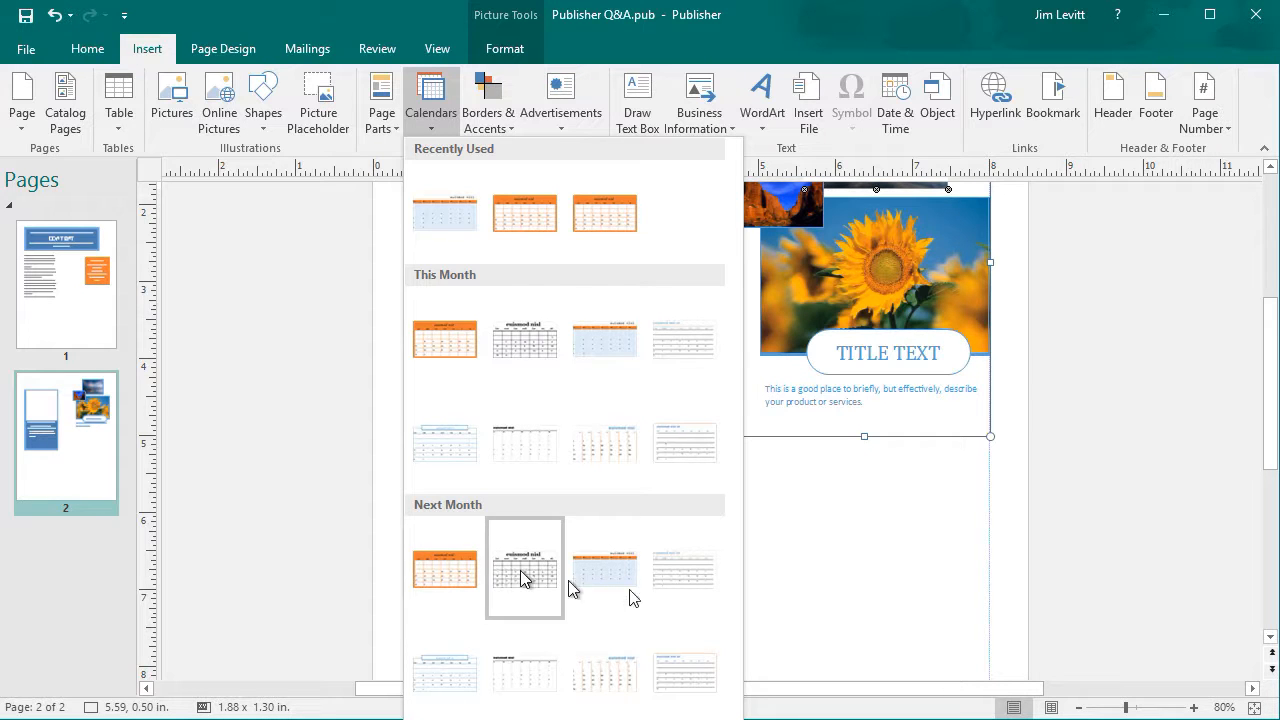
left_click(601, 567)
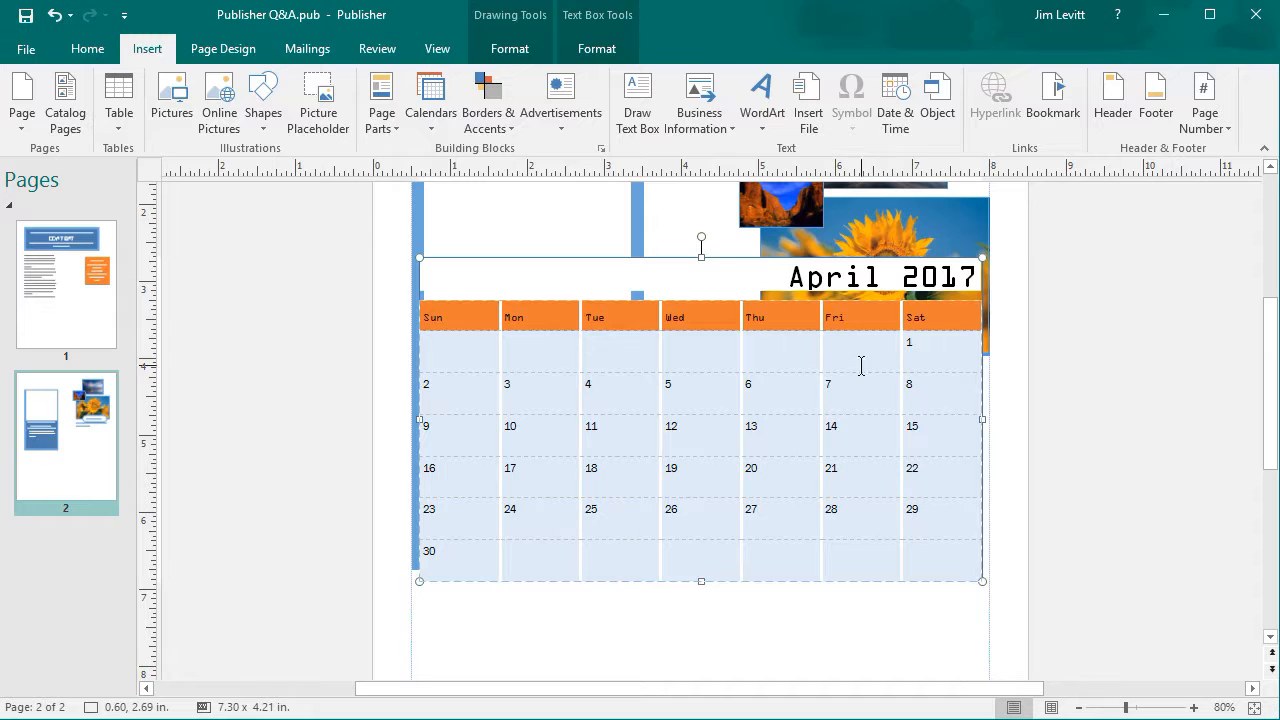
left_click_drag(981, 257, 802, 328)
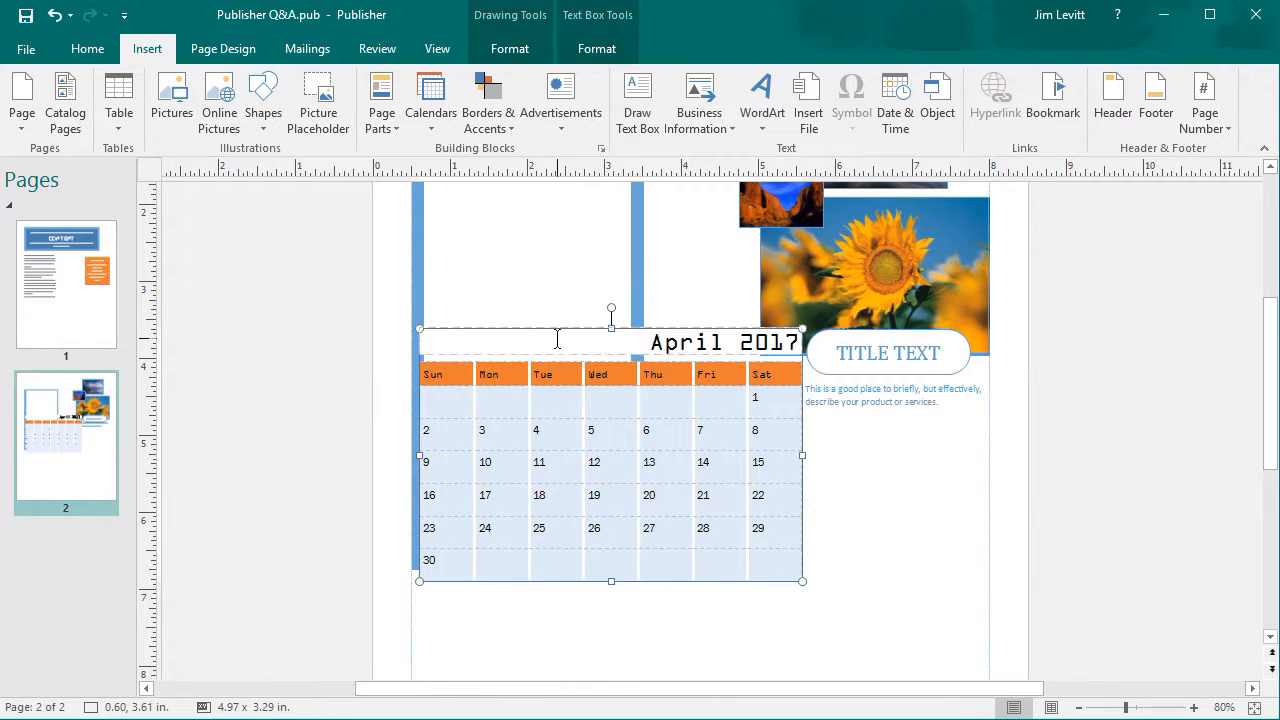
left_click_drag(553, 325, 740, 394)
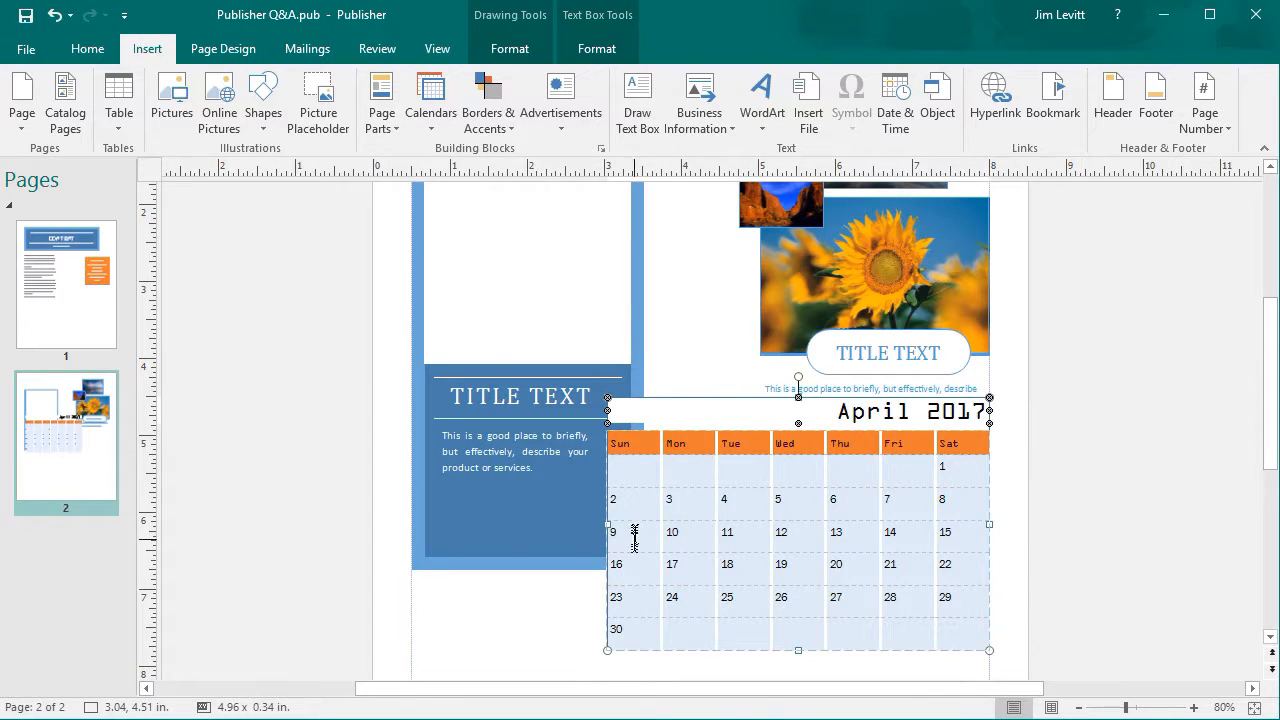
left_click(678, 532)
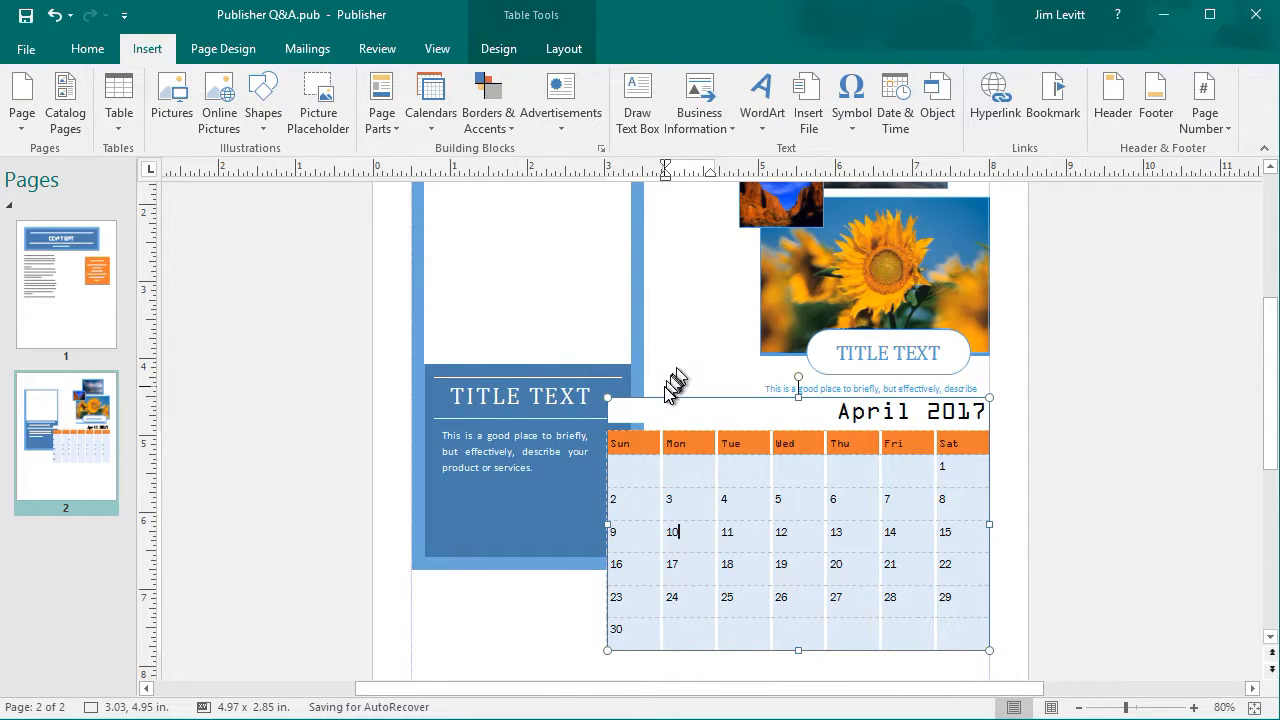
key("ctrl+z")
key("ctrl+z")
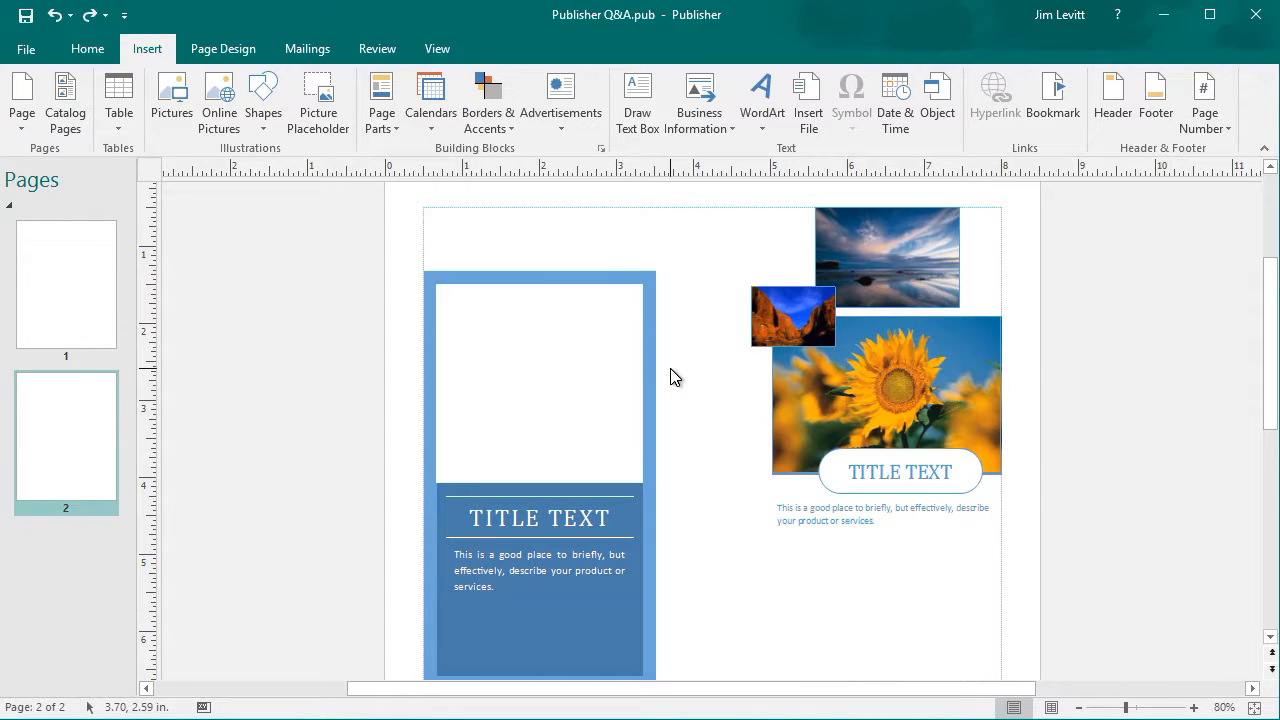
Insert the blue-and-gray squares bar, size it to about 3.32 x 0.25 in. and place it above the blue sidebar at about 1.63, 0.71 in
left_click(500, 118)
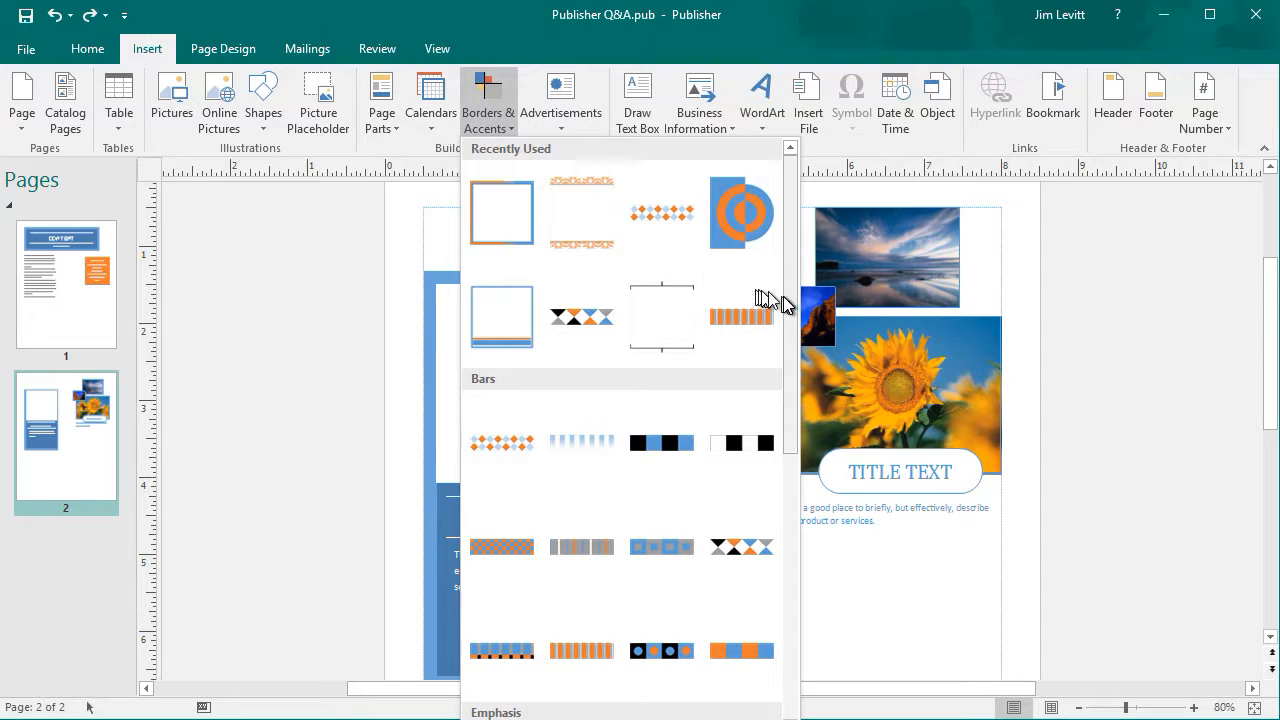
left_click_drag(790, 300, 803, 364)
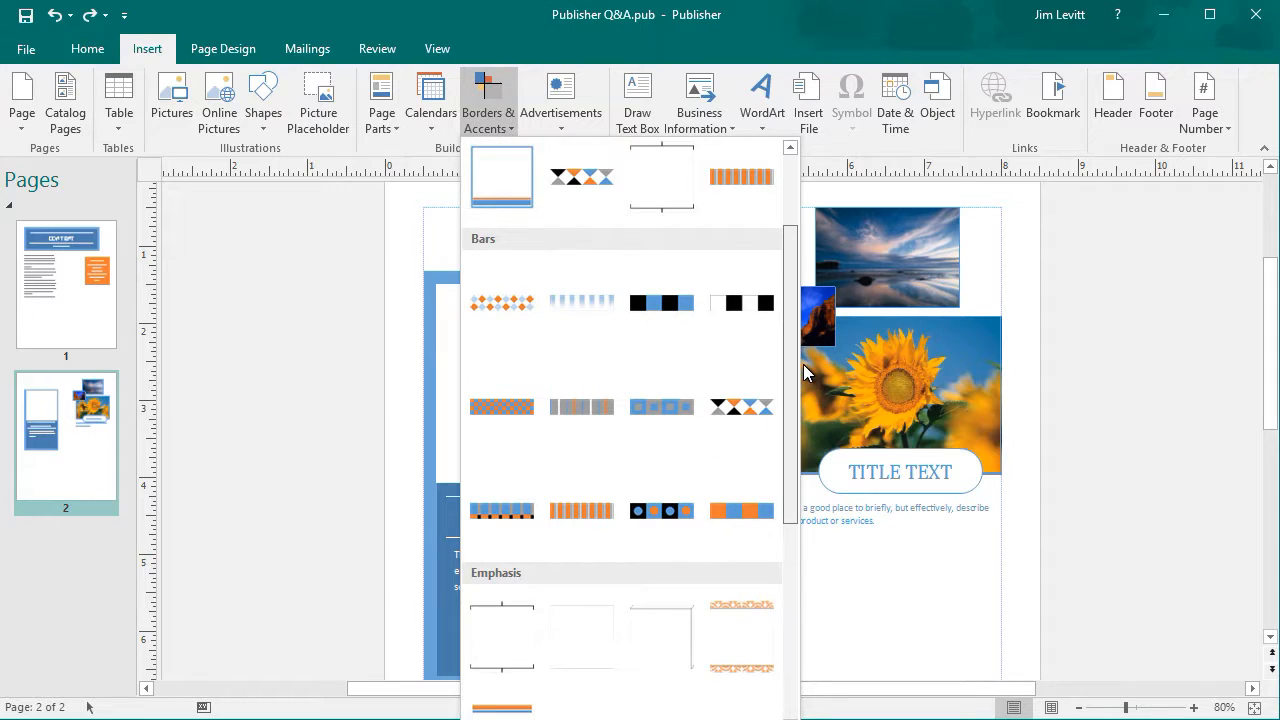
left_click(686, 411)
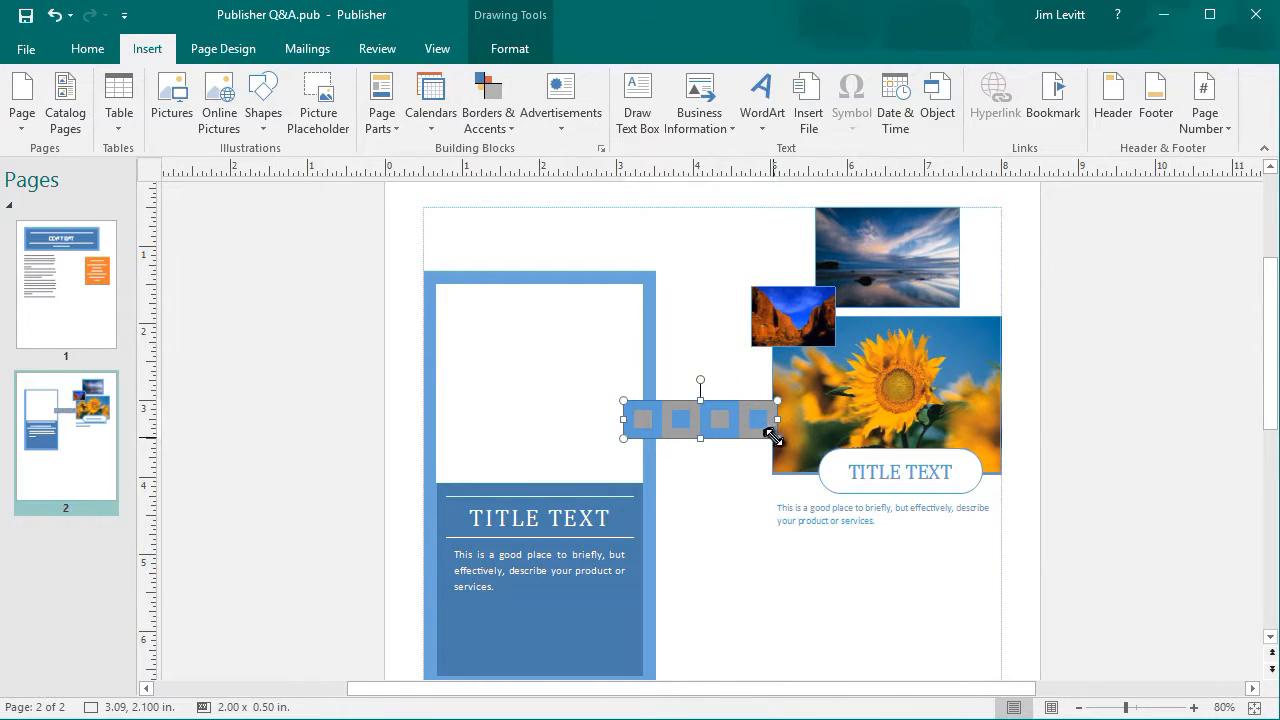
left_click_drag(776, 437, 903, 467)
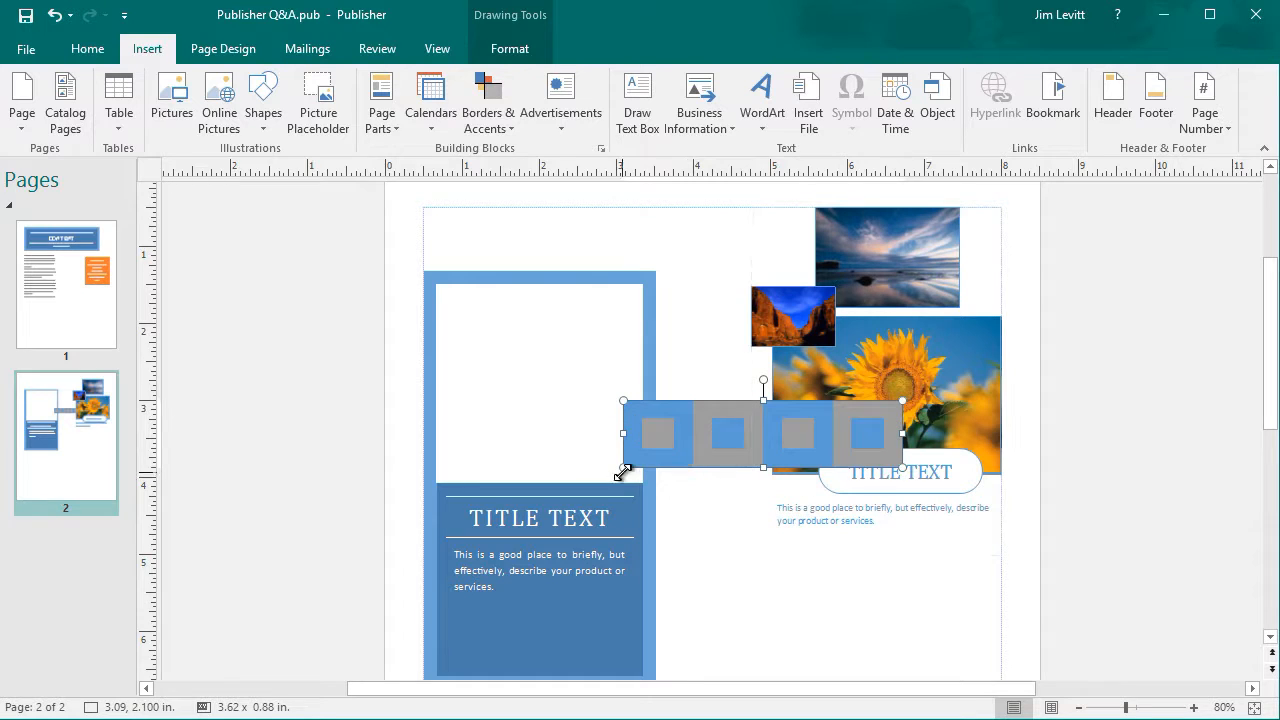
left_click_drag(622, 470, 580, 225)
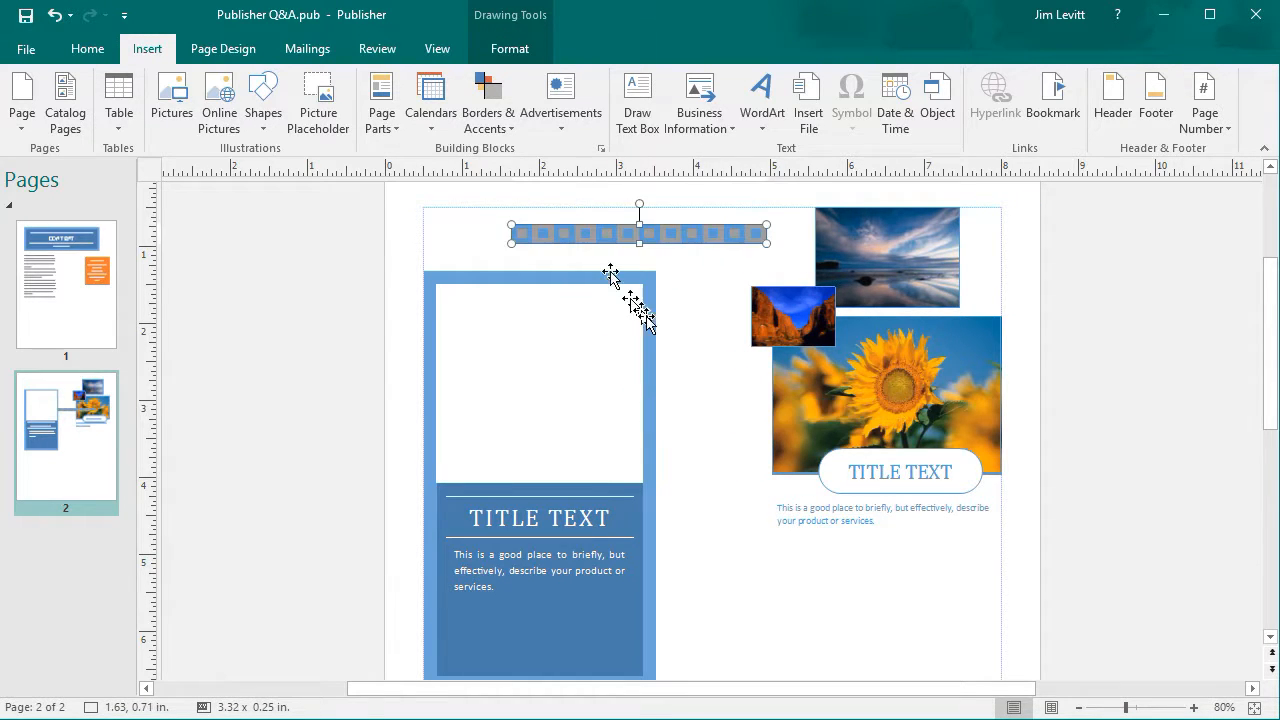
Try out the orange ornamental emphasis border over the sunflower story, and undo its move and insertion
left_click(489, 110)
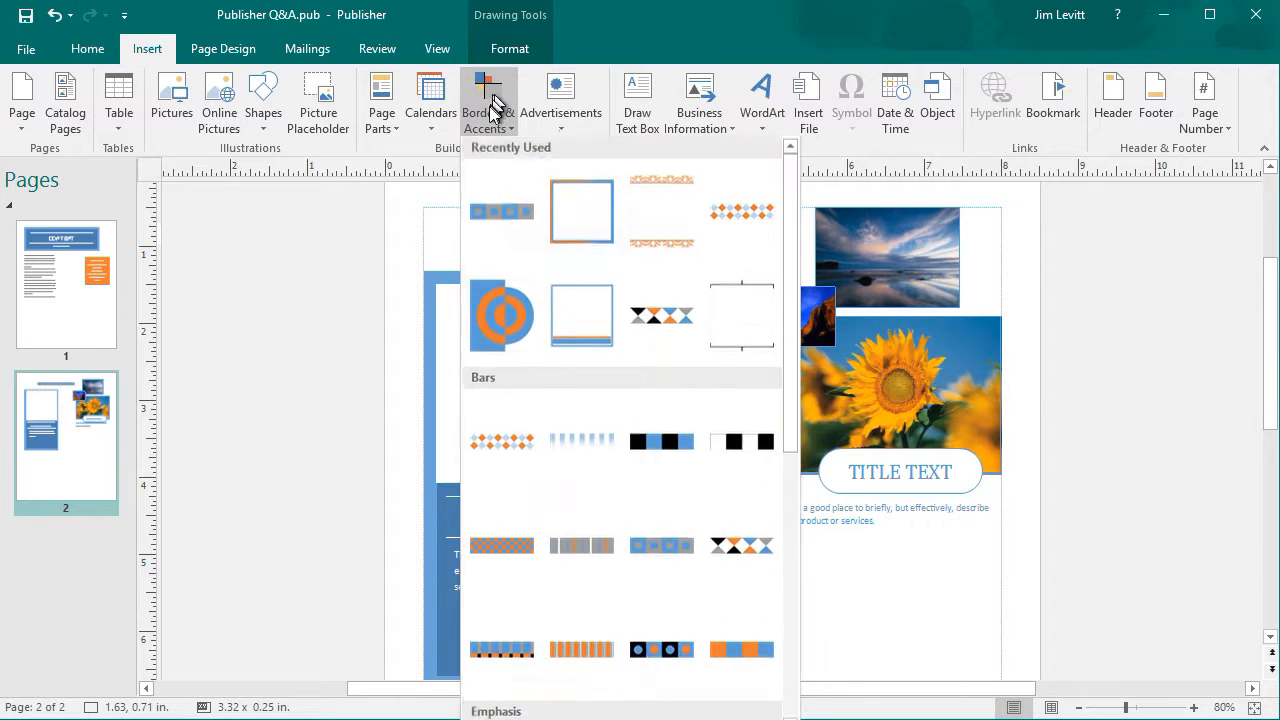
scroll(615, 412, "down", 5)
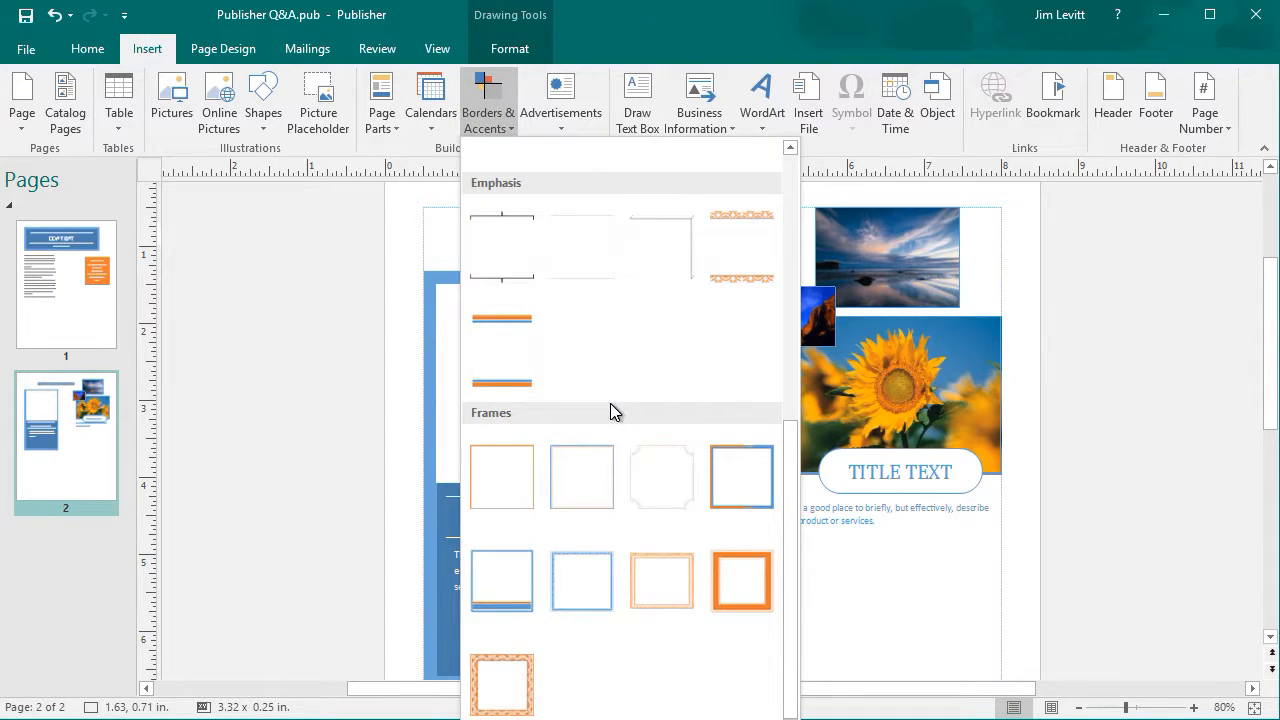
scroll(610, 410, "up", 5)
scroll(610, 408, "down", 3)
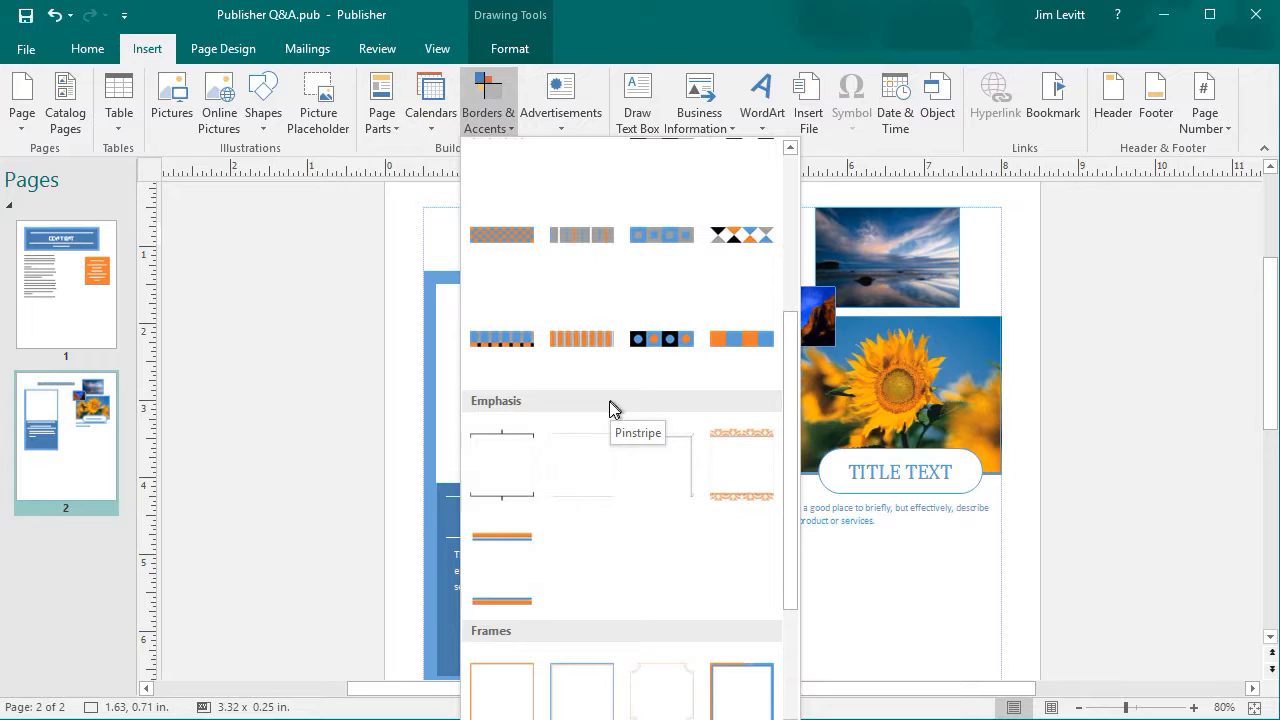
left_click(744, 488)
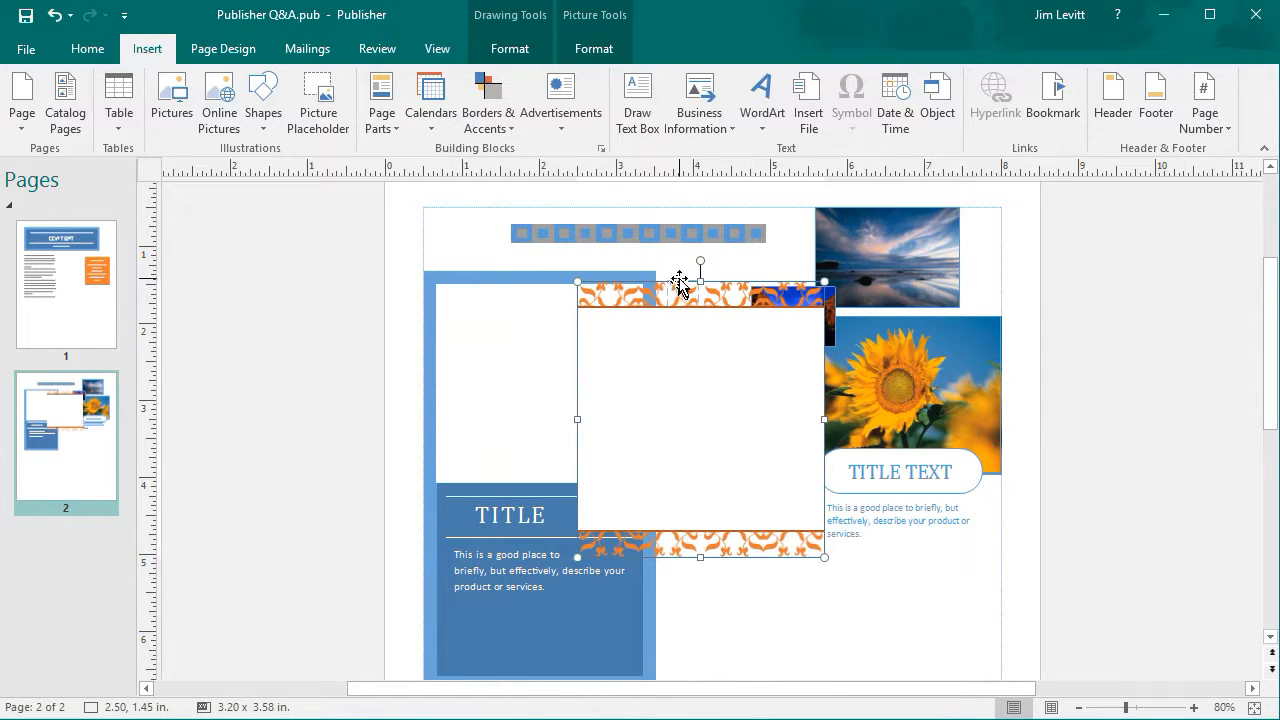
left_click_drag(679, 286, 810, 396)
left_click(760, 449)
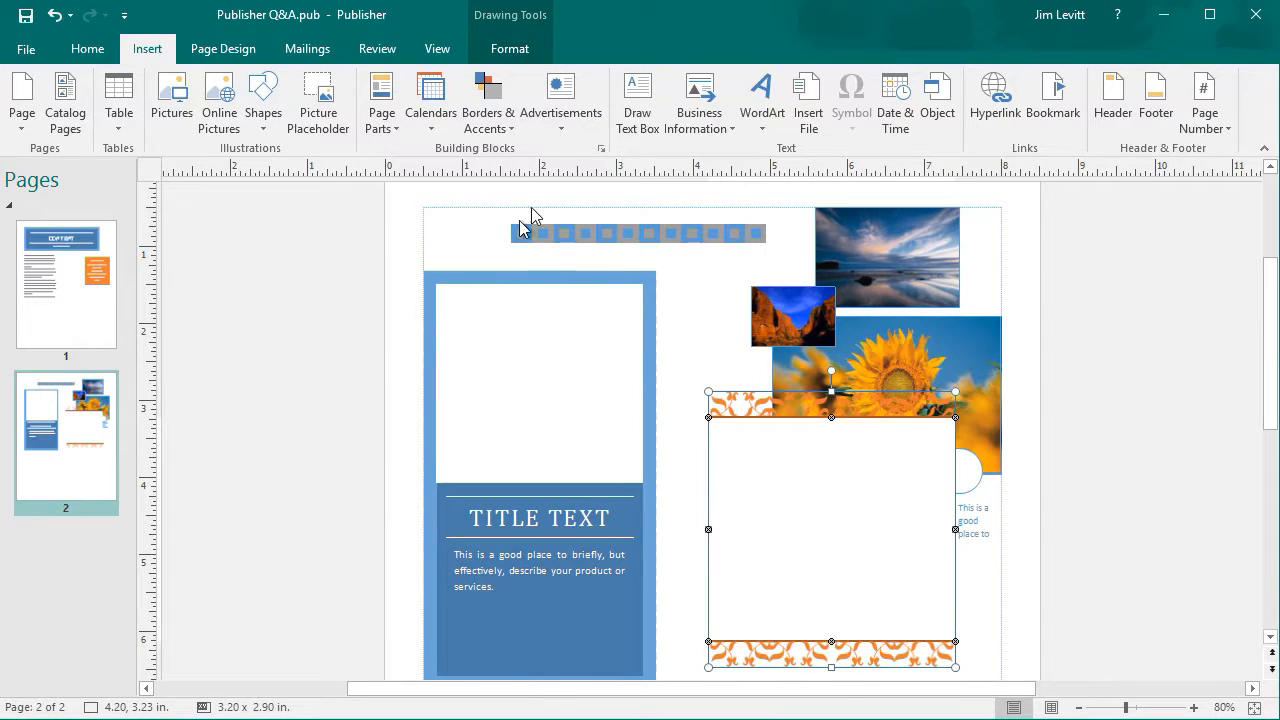
key("ctrl+z")
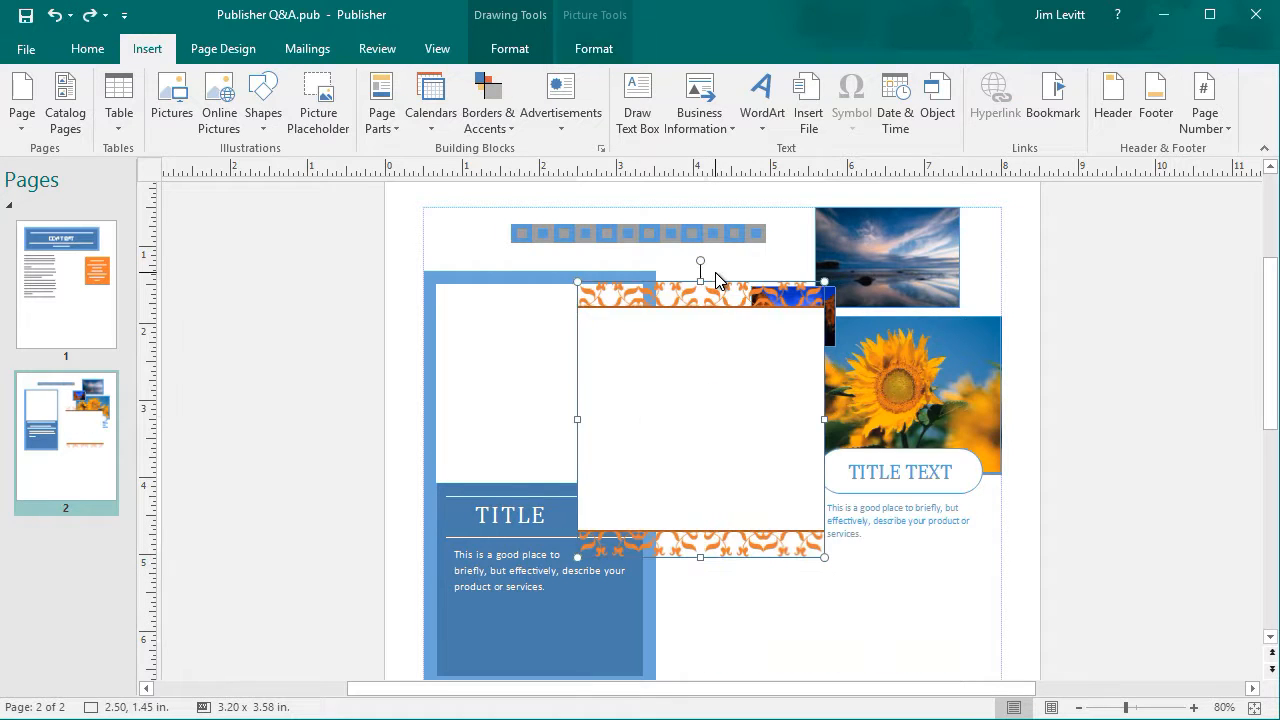
key("ctrl+z")
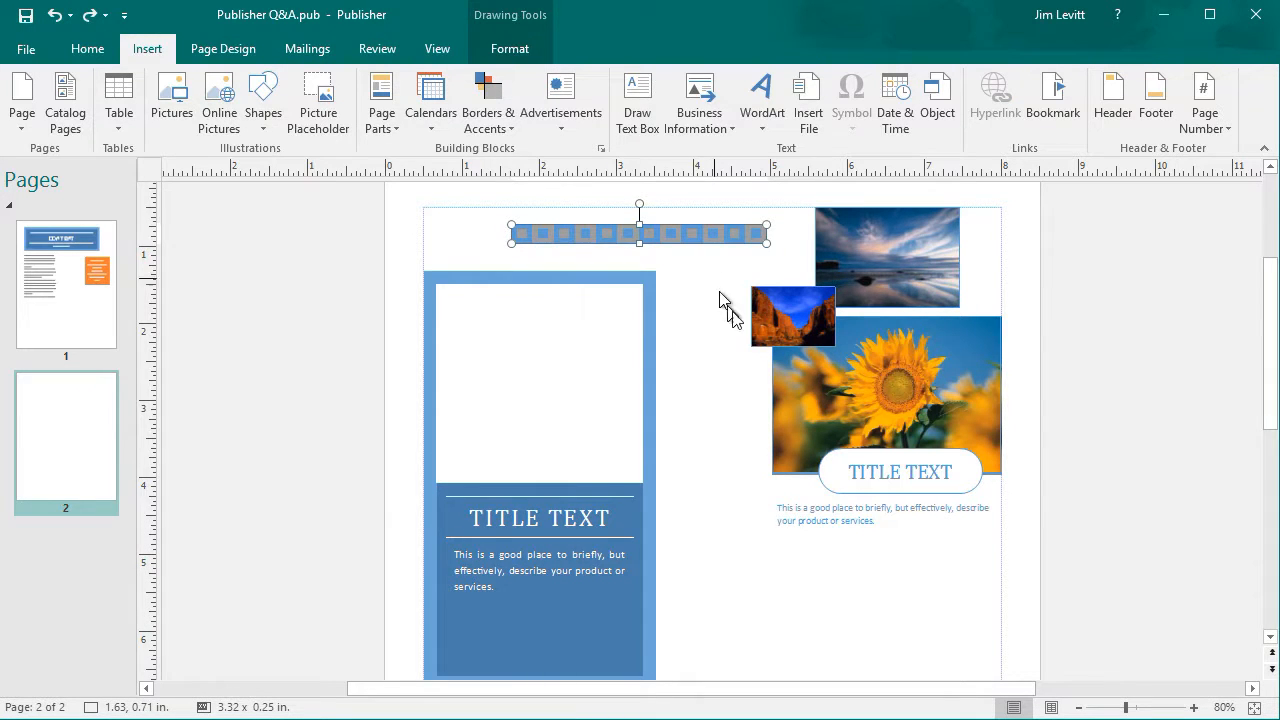
Insert the blue frame with orange and blue bars along its bottom edge in the lower half of page 2
scroll(761, 525, "down", 5)
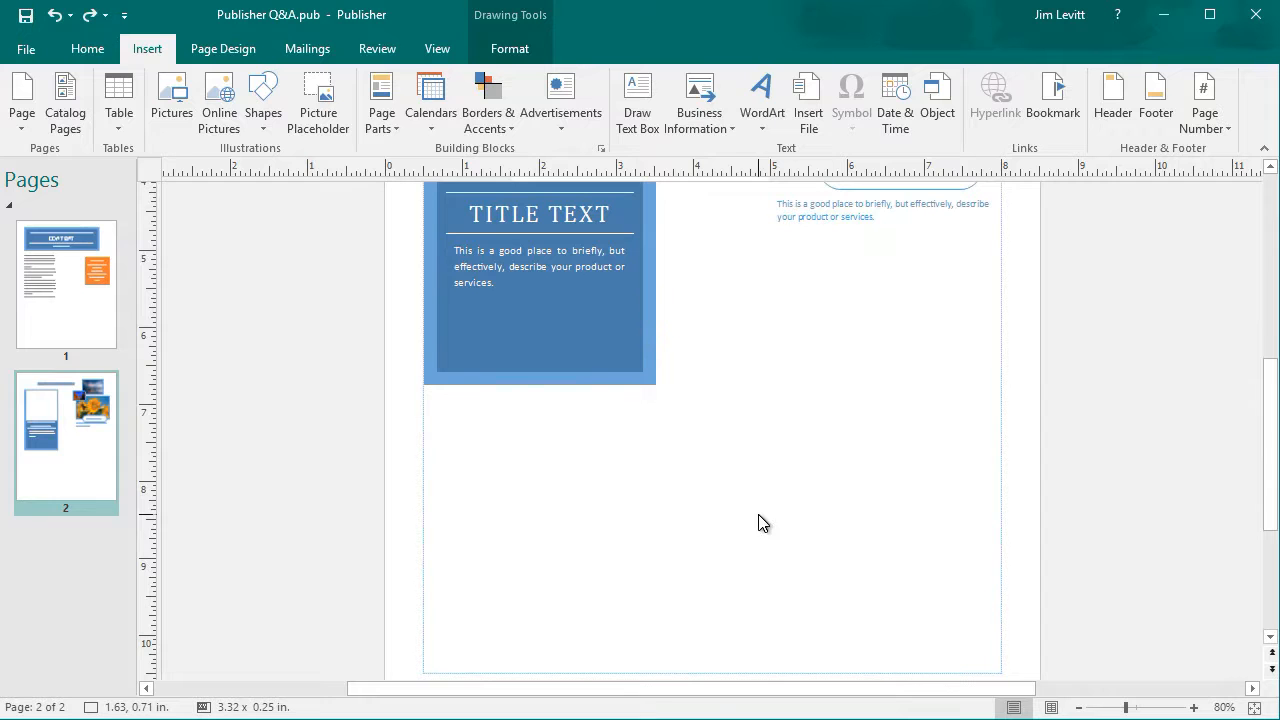
left_click(487, 118)
left_click_drag(792, 310, 805, 600)
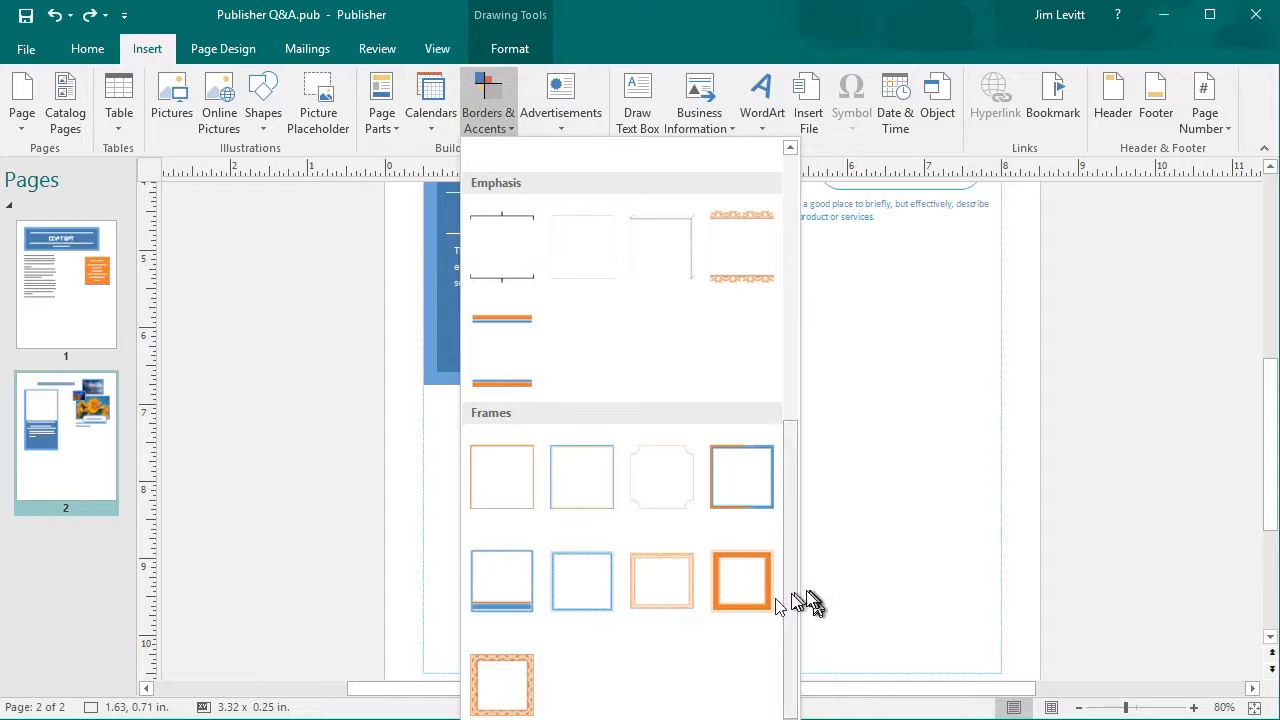
left_click(503, 585)
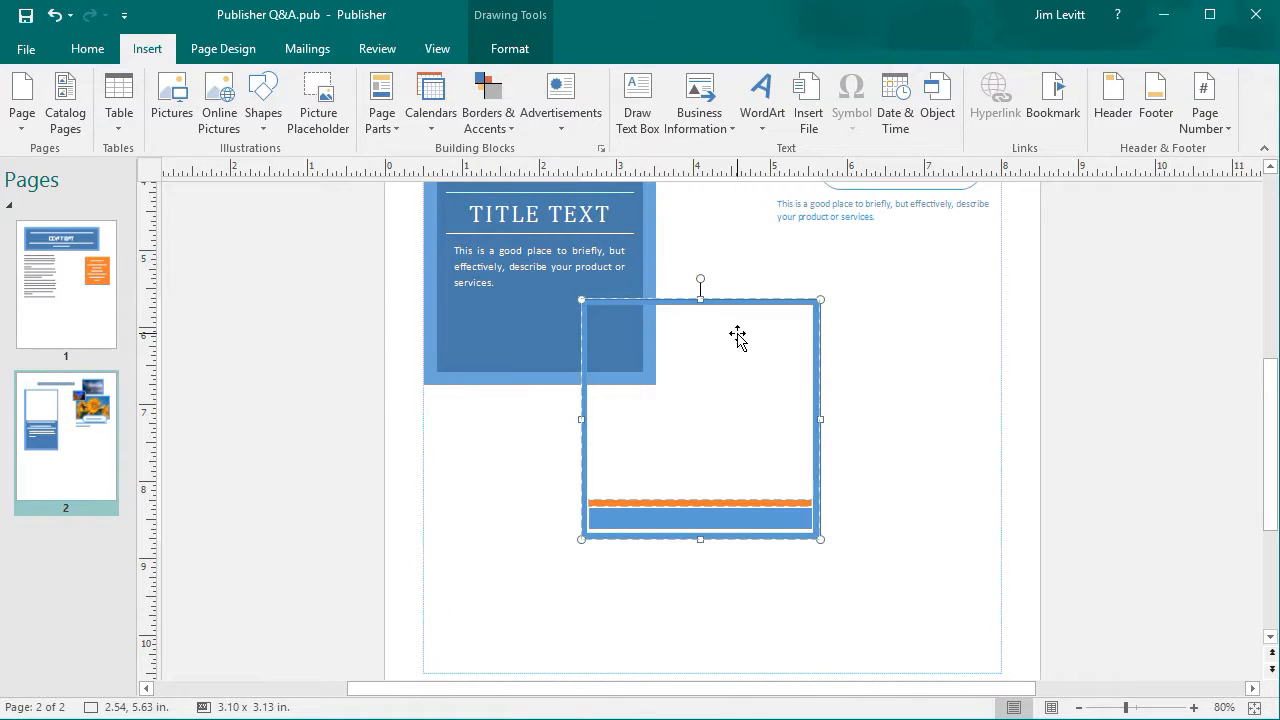
Place the blue frame against the right margin at about 5.09, 6.21 in. and resize it to about 2.91 x 3.35 in
left_click_drag(740, 299, 922, 389)
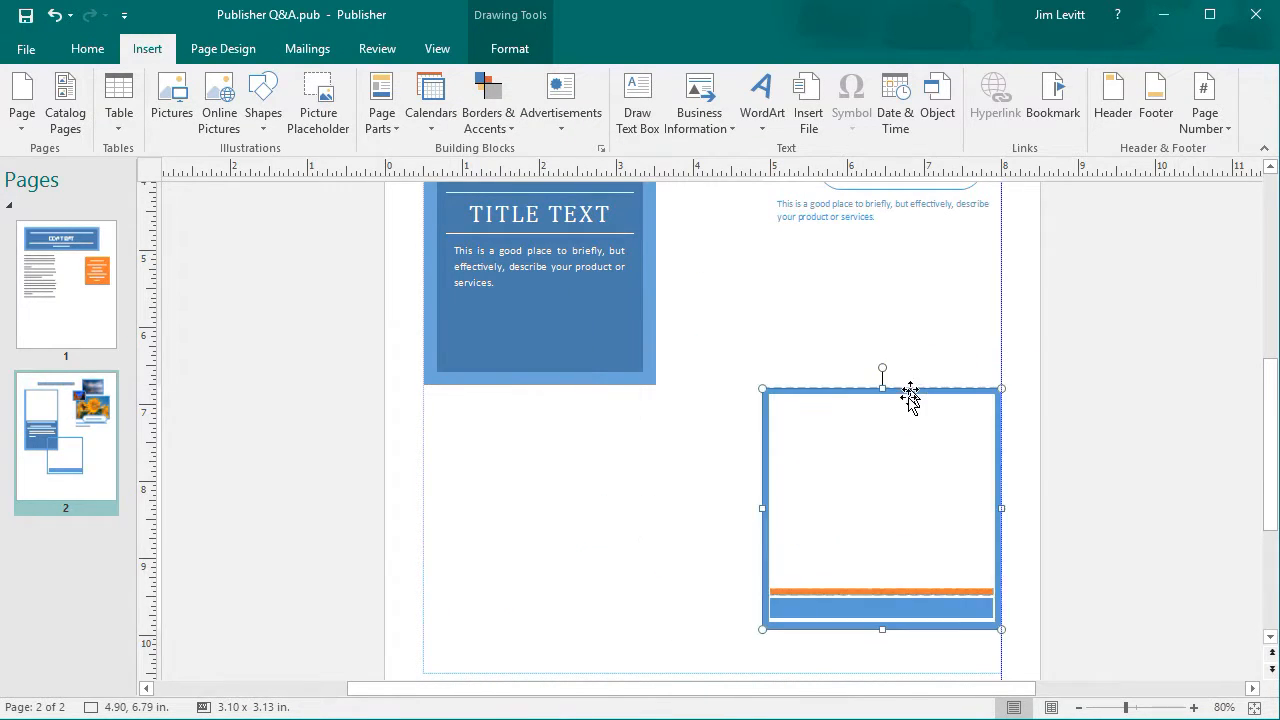
left_click_drag(762, 630, 810, 601)
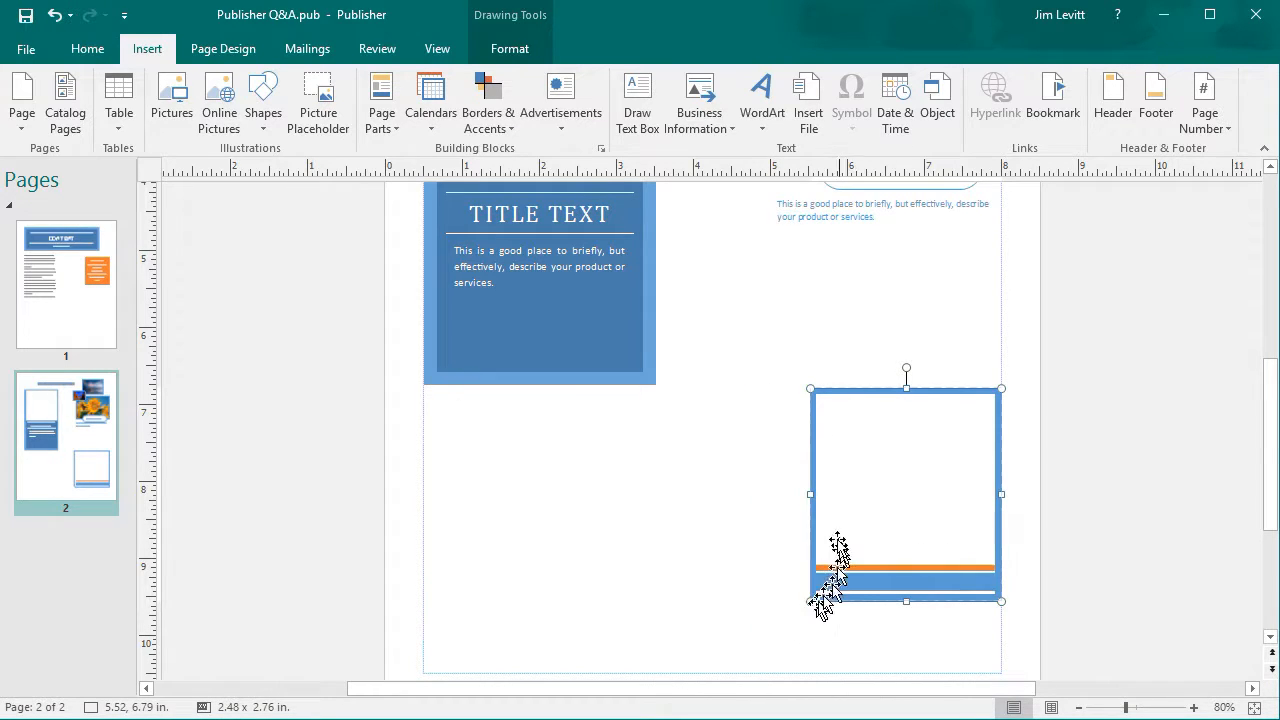
left_click_drag(810, 389, 777, 344)
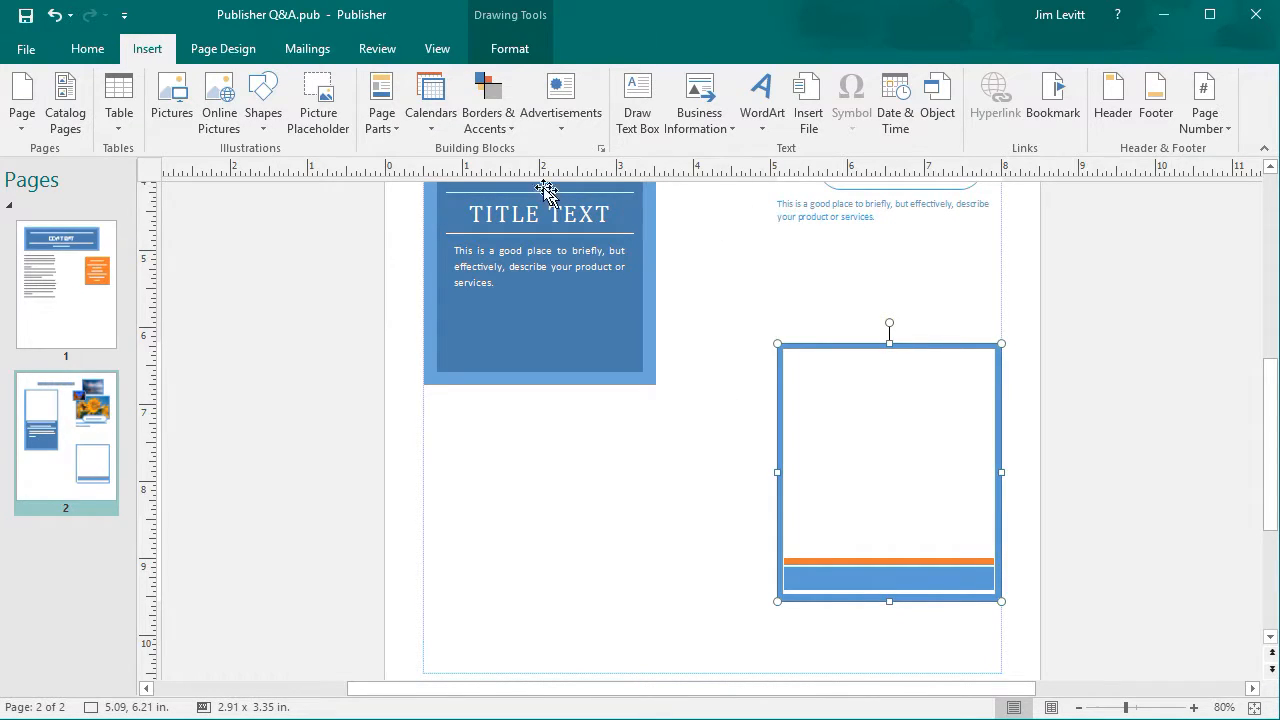
Insert the black FREE OFFER attention getter with the folded banner shape on page 2
left_click(565, 110)
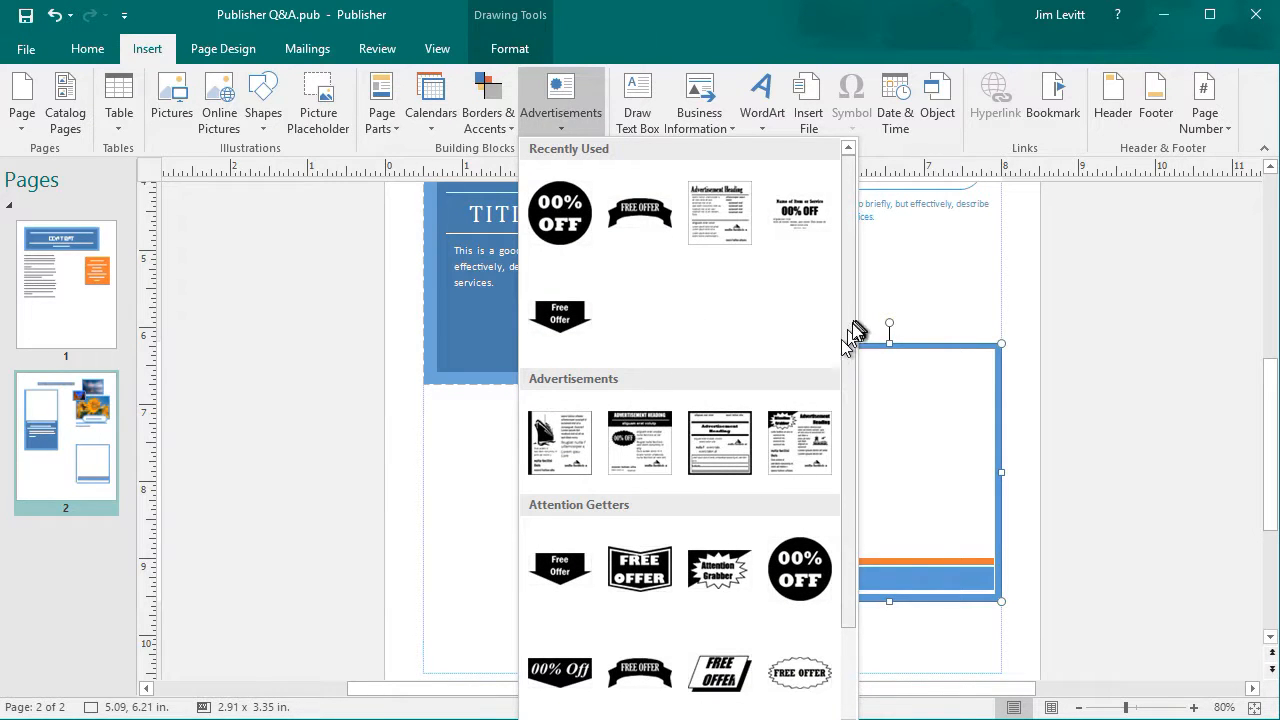
scroll(846, 332, "down", 1)
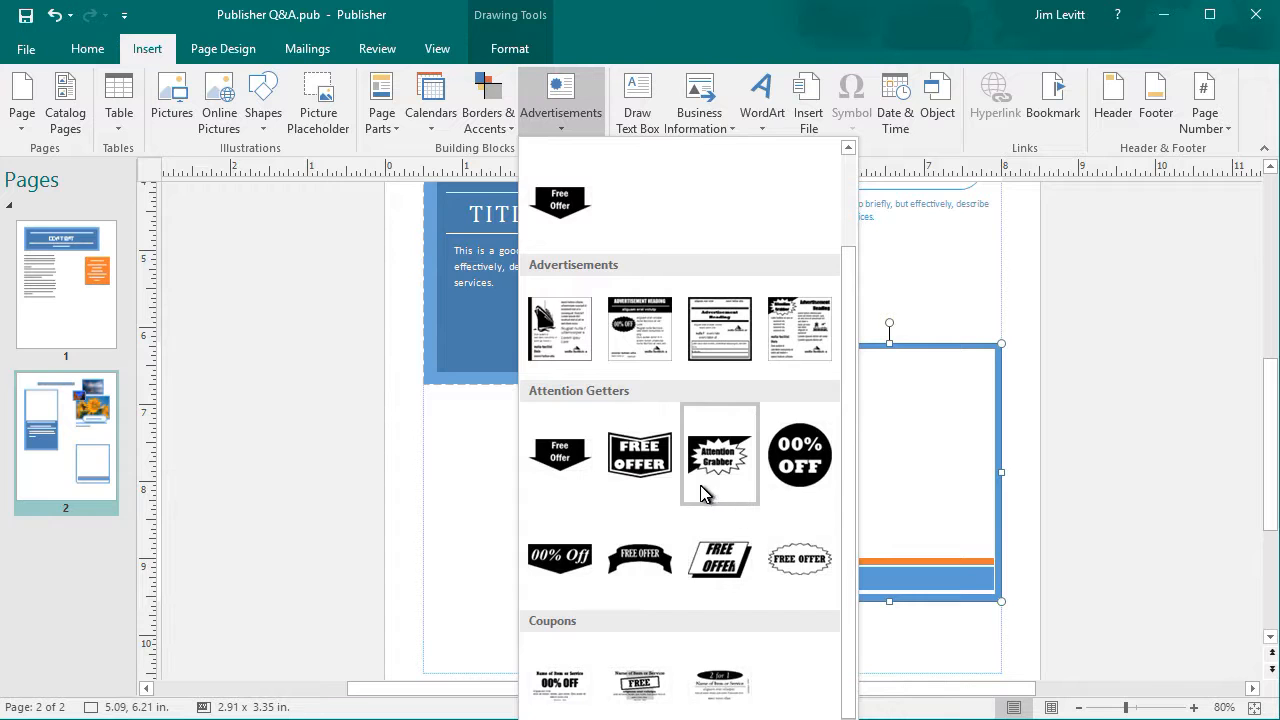
left_click(640, 477)
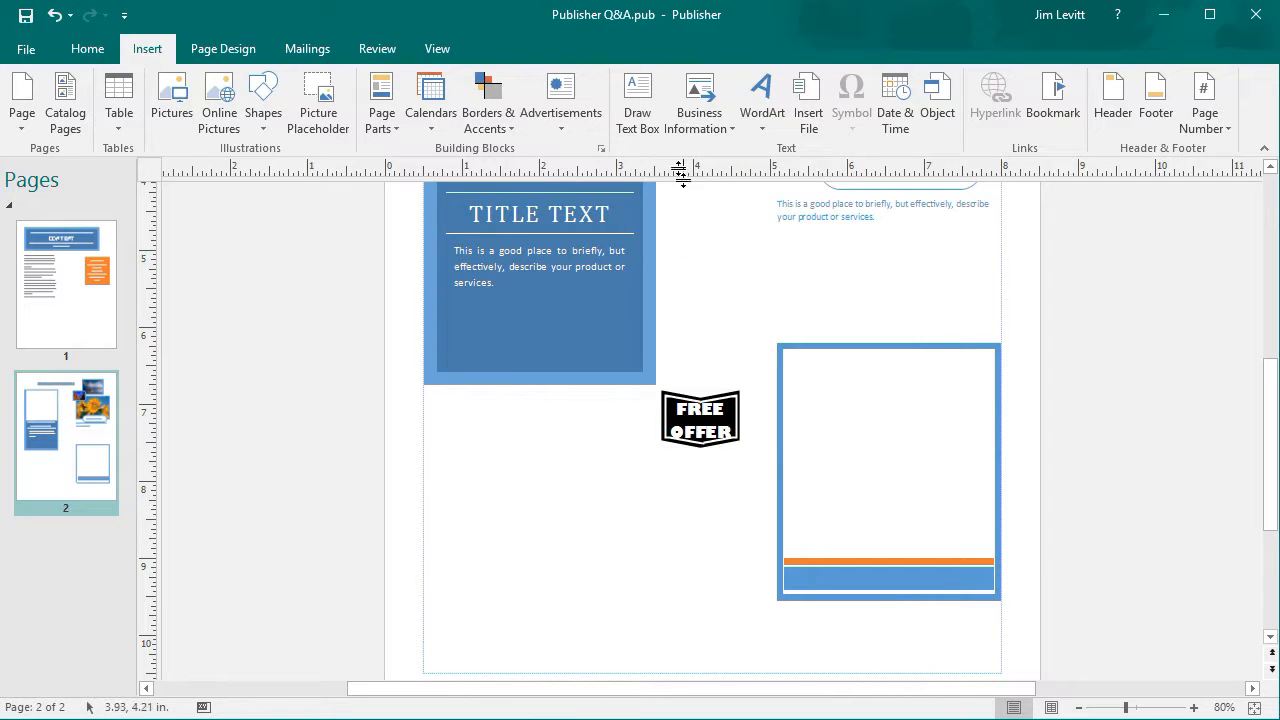
Insert the round 00% OFF attention getter, place it below the blue sidebar at about 1.46, 7.42 in. and enlarge it to about 2.27 x 2.22 in
left_click(560, 105)
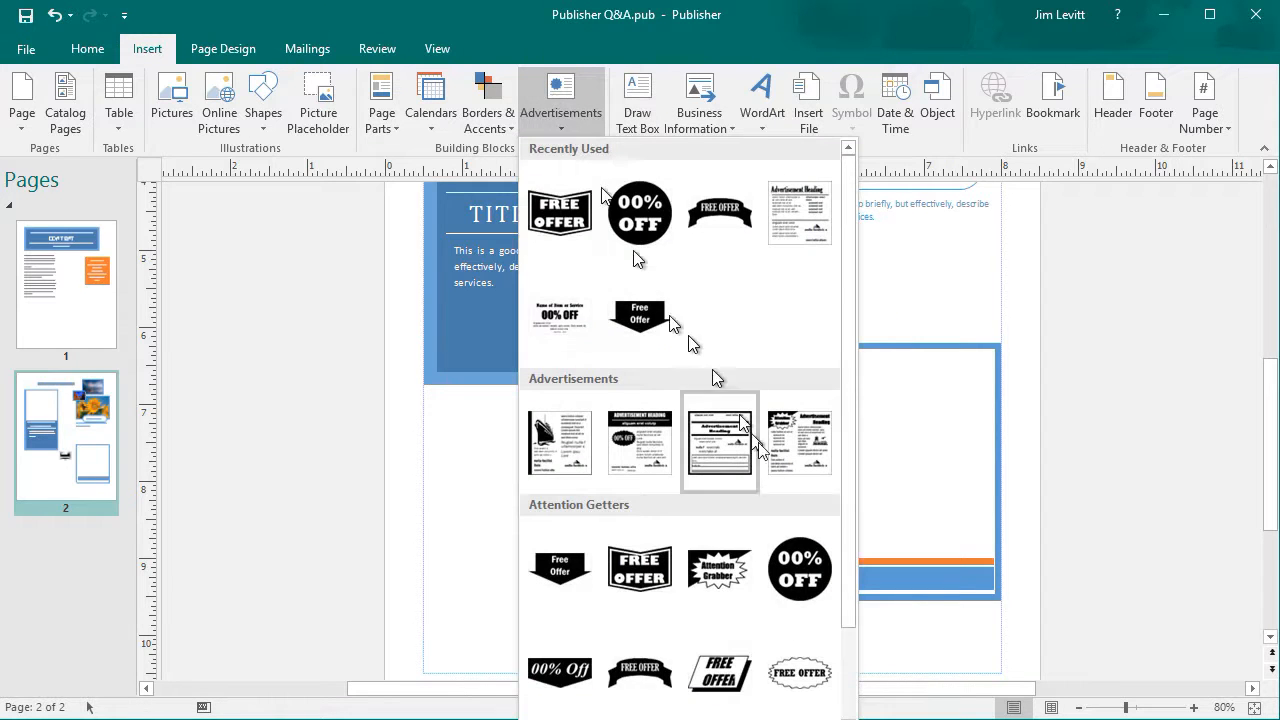
left_click(800, 590)
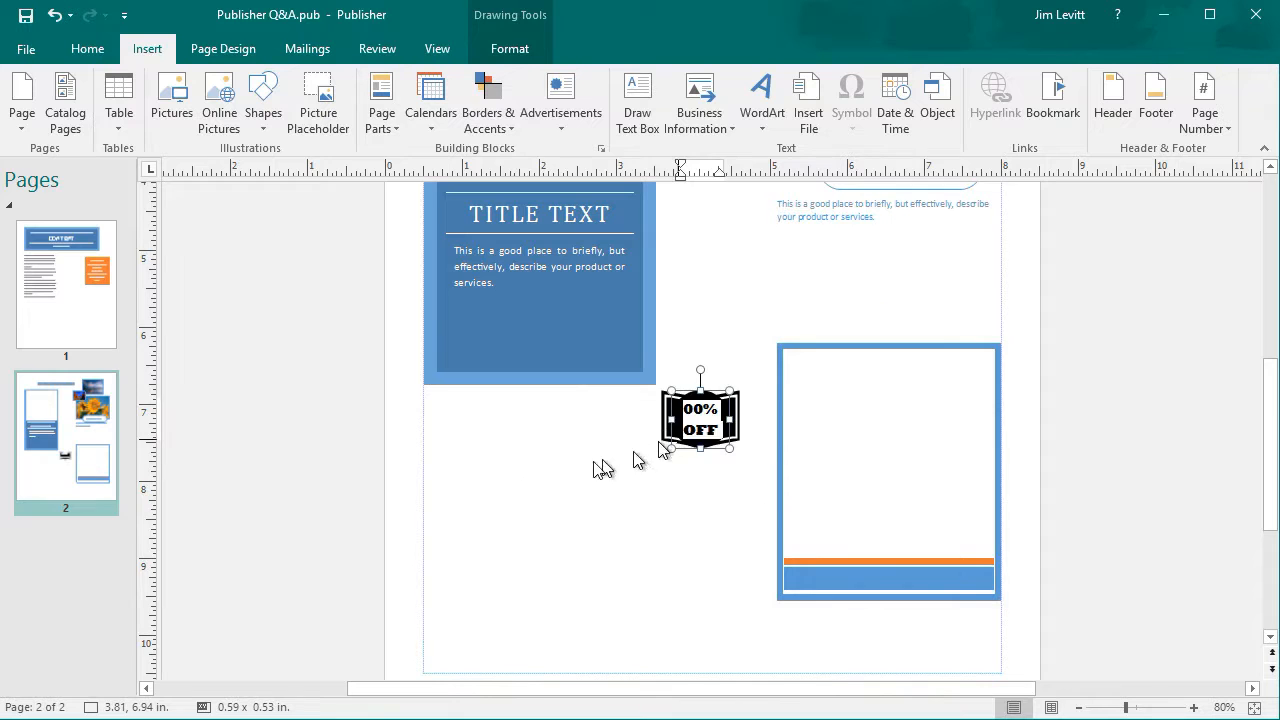
left_click(690, 408)
left_click_drag(705, 392, 534, 437)
left_click_drag(560, 492, 672, 607)
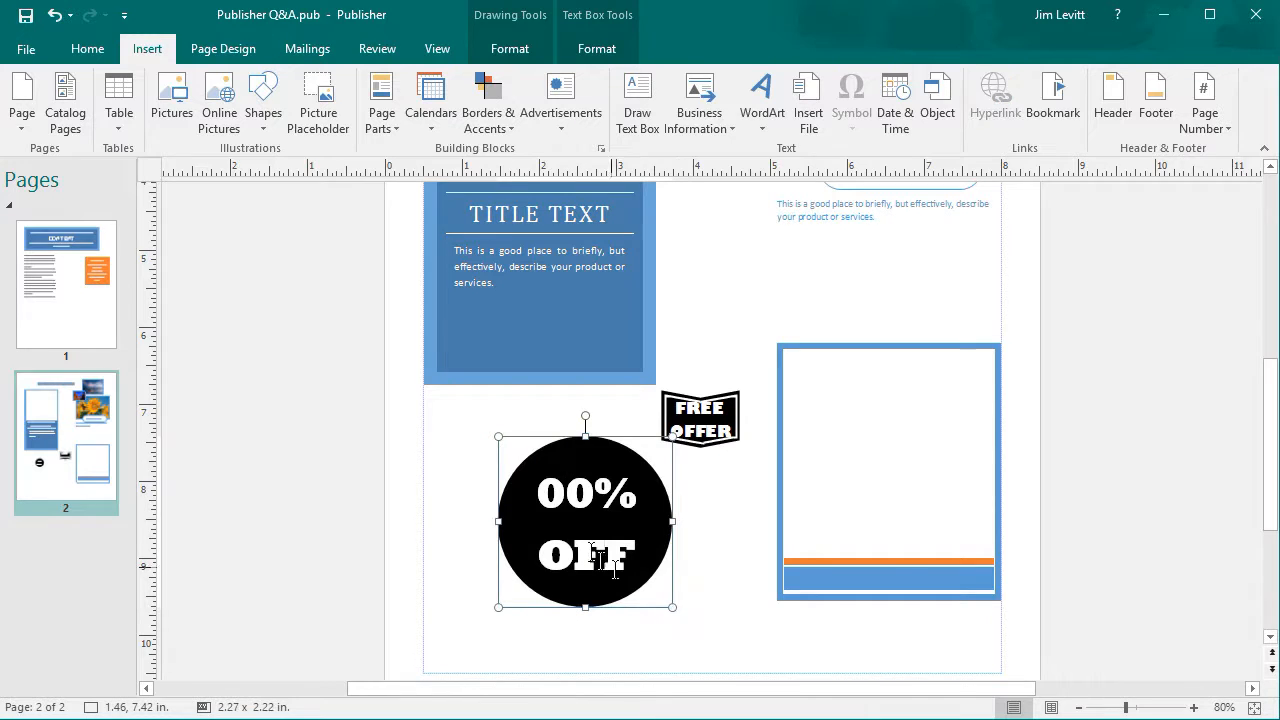
Format the 00% OFF text in the black circle with the Postino Std font and the plum scheme color
left_click(568, 498)
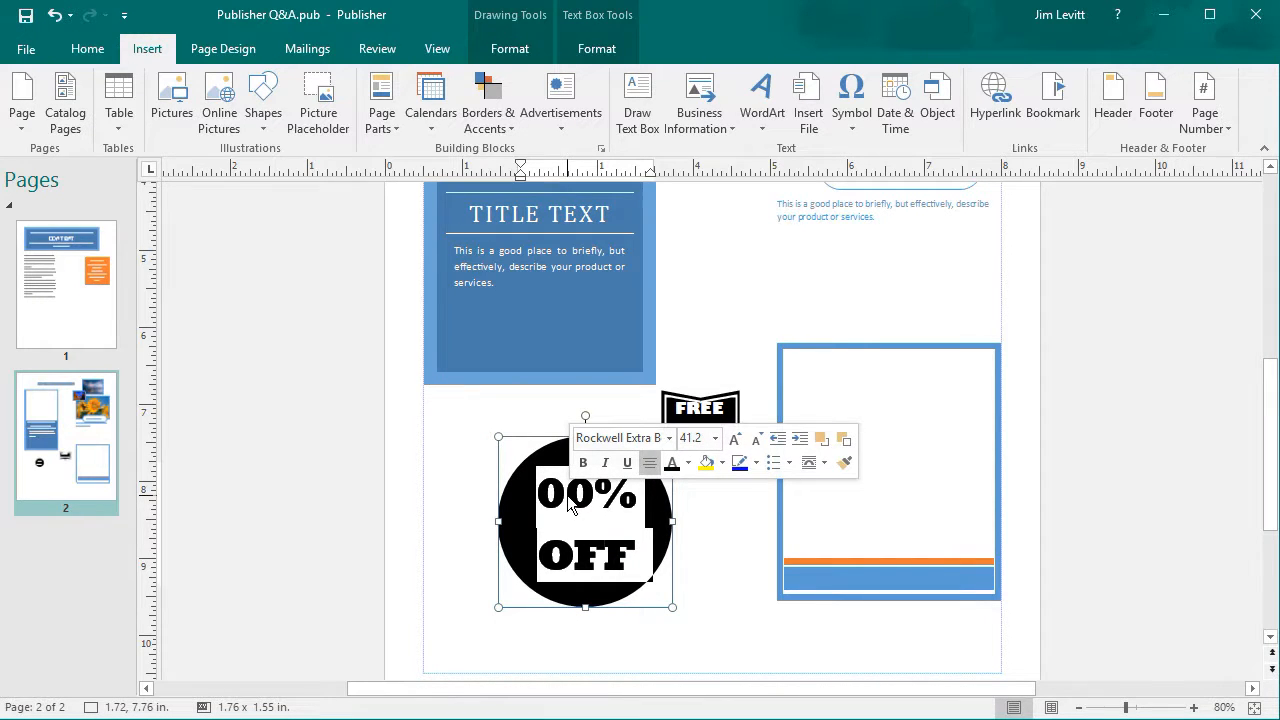
left_click(669, 440)
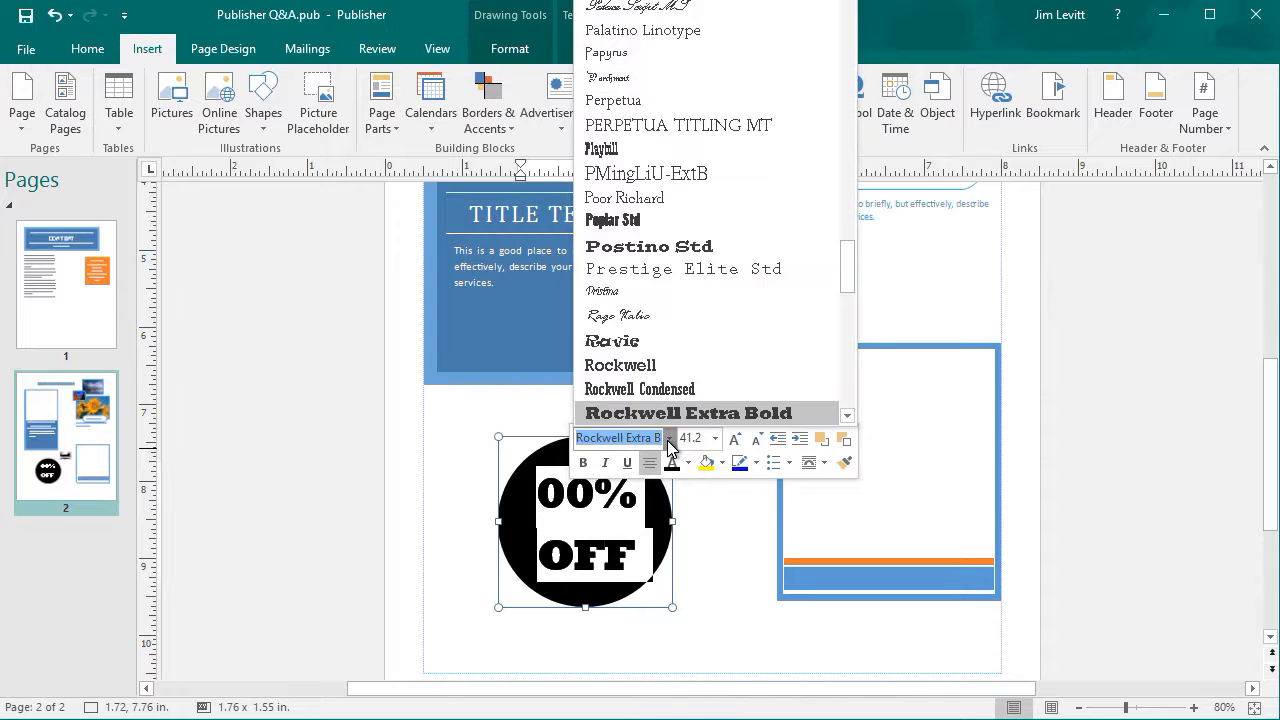
left_click(650, 247)
left_click(688, 462)
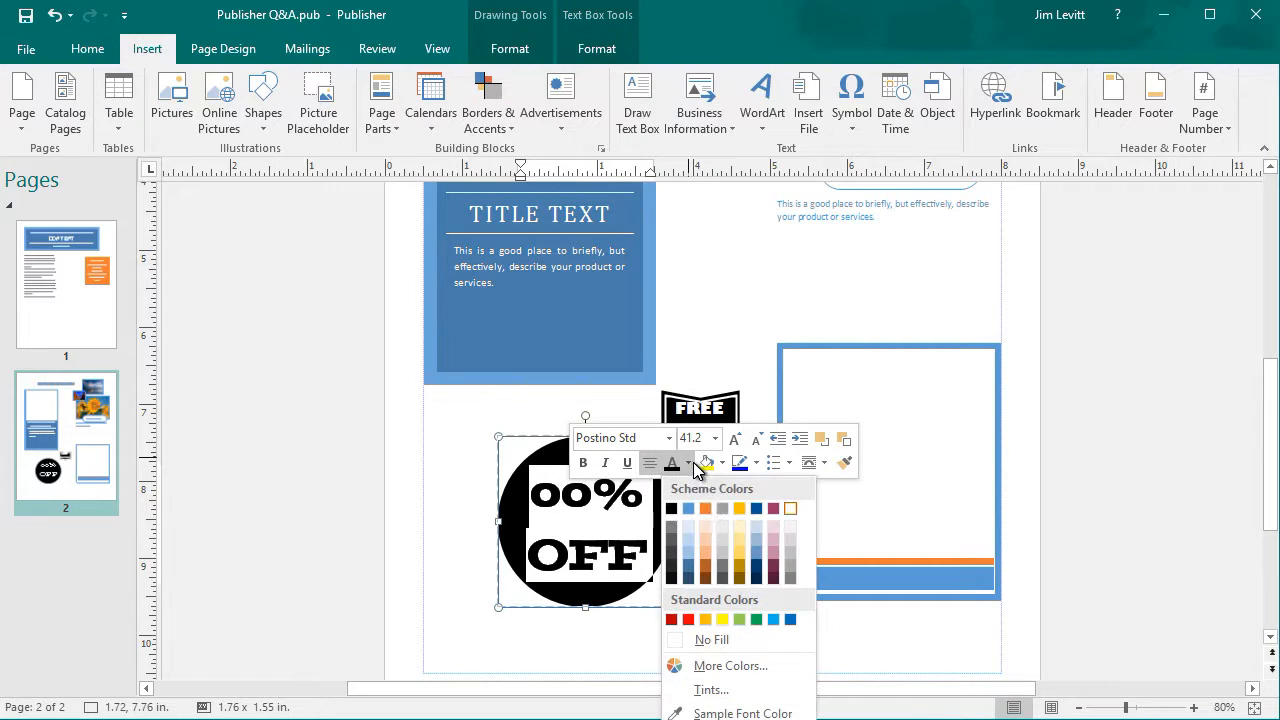
left_click(772, 509)
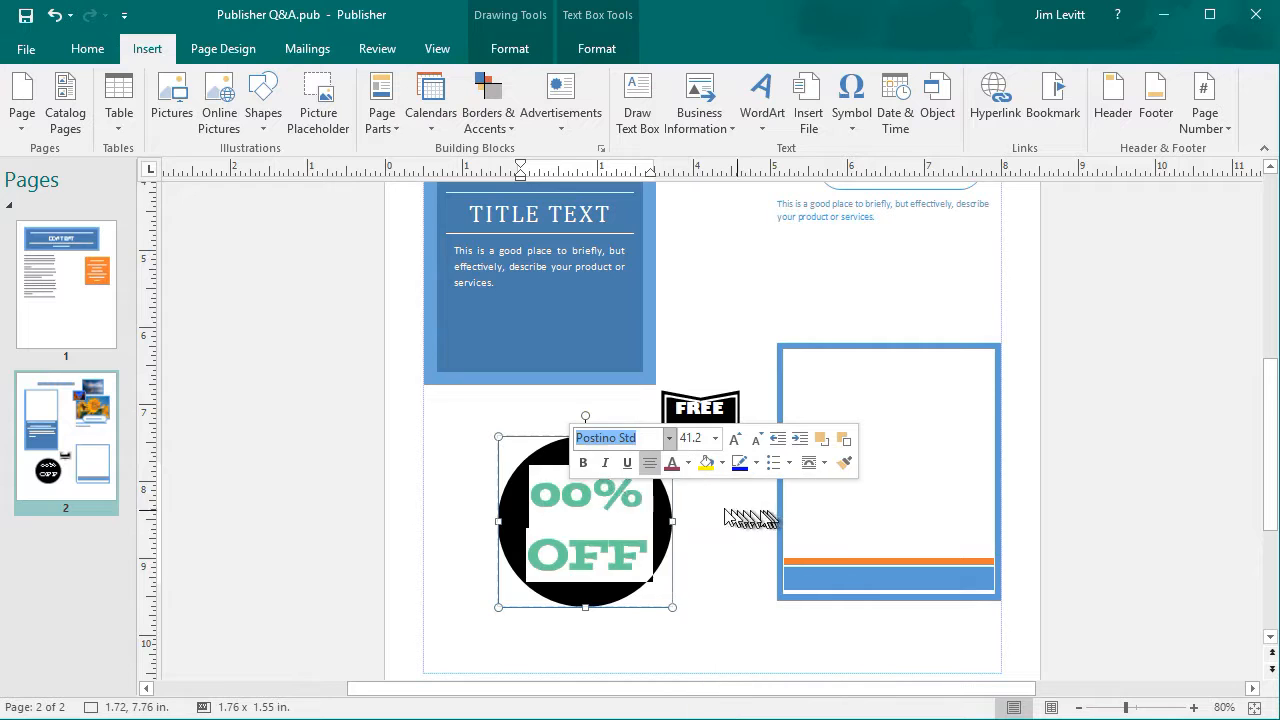
left_click(482, 436)
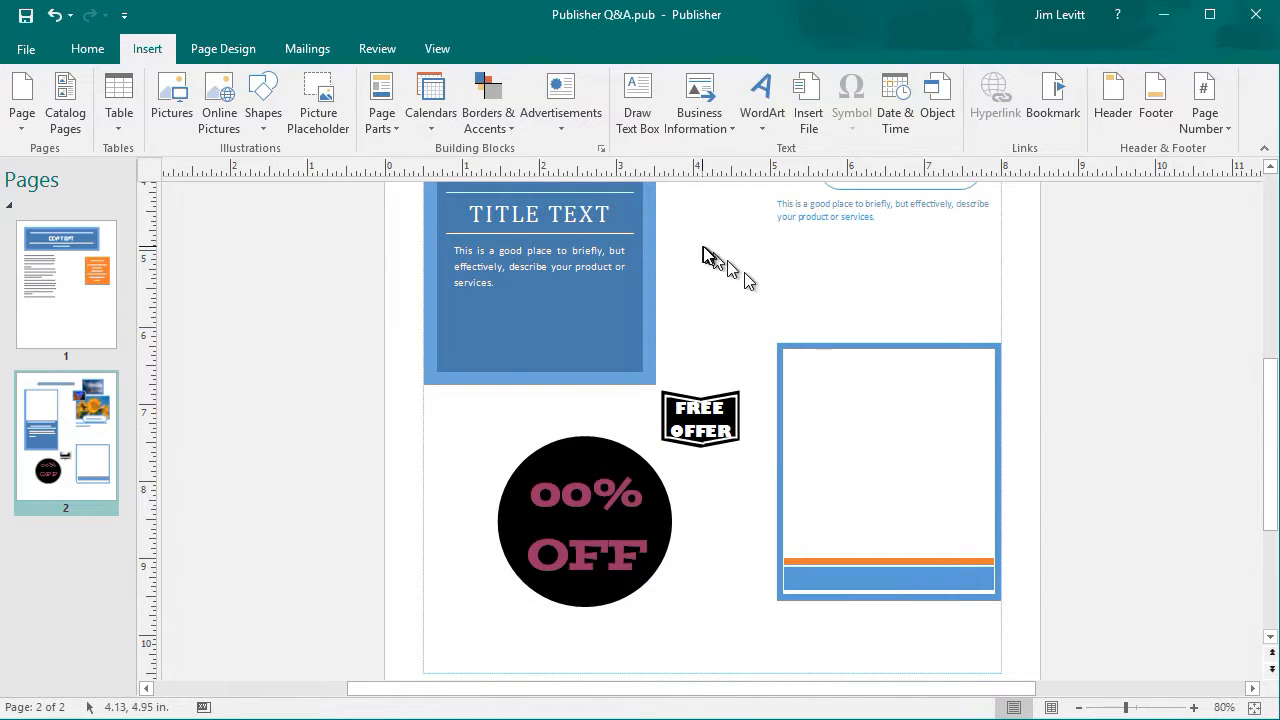
scroll(817, 290, "up", 2)
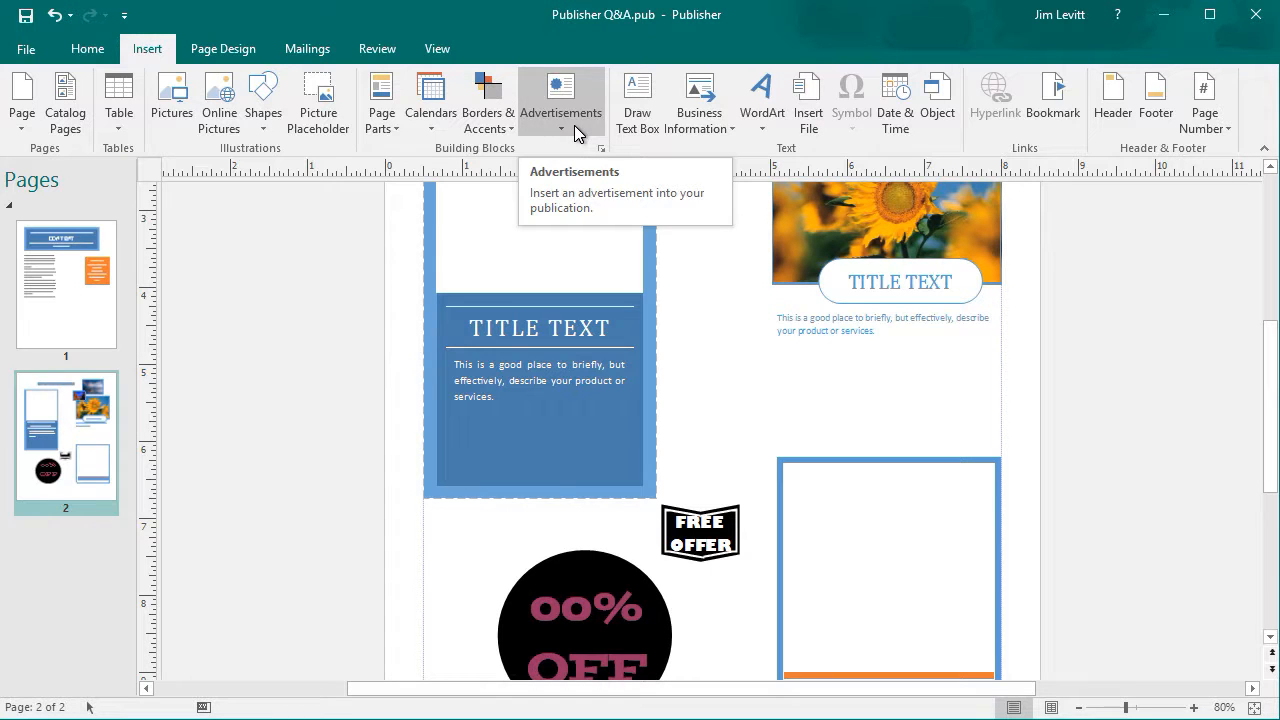
left_click_drag(1270, 366, 1270, 290)
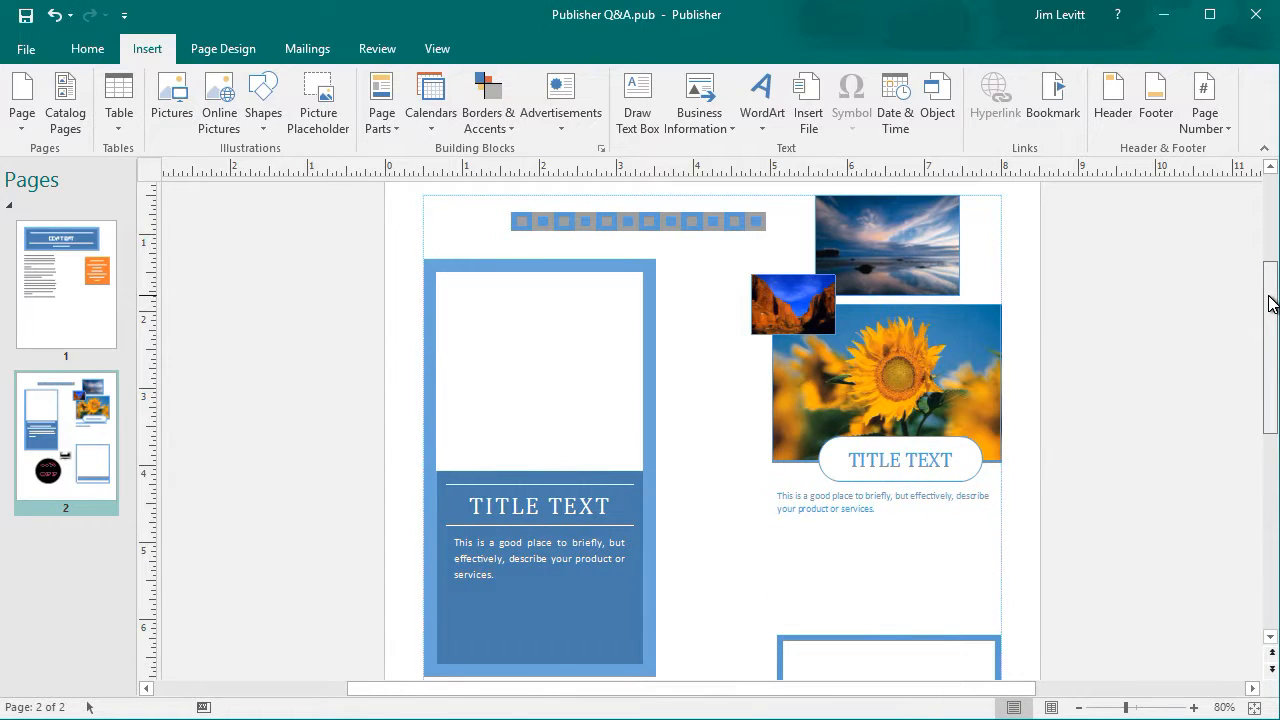
left_click_drag(1272, 304, 1272, 240)
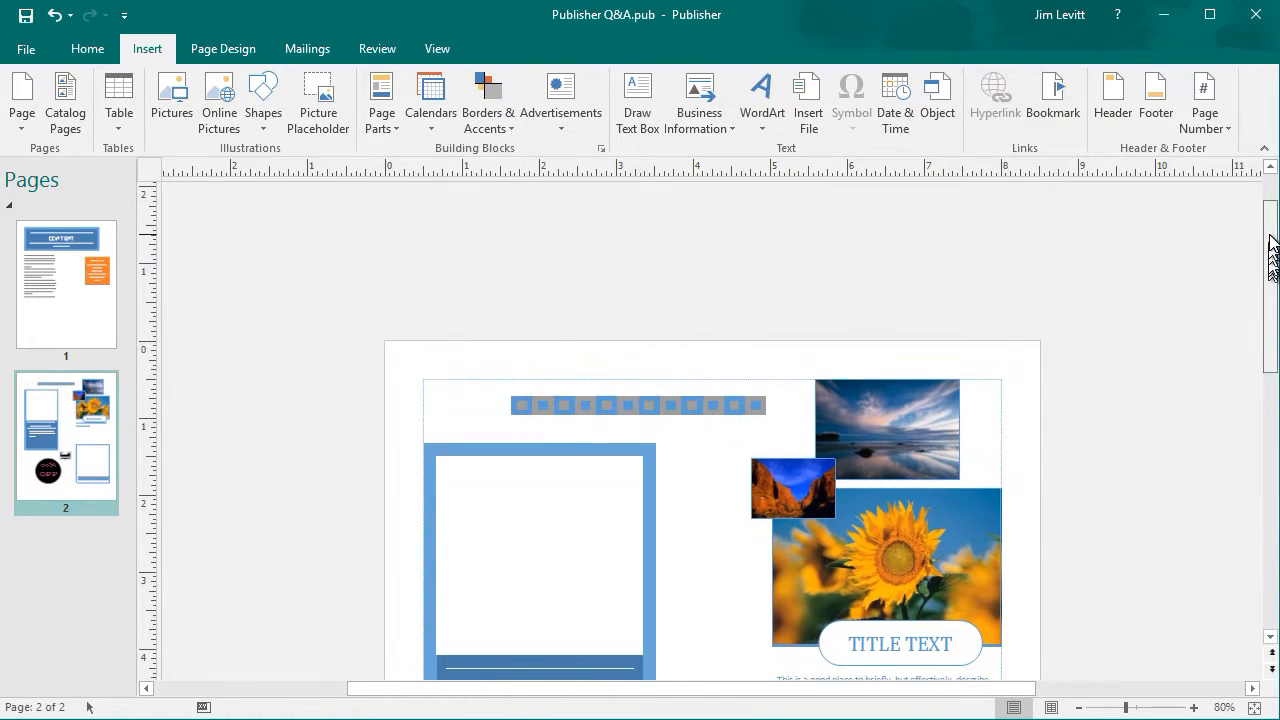